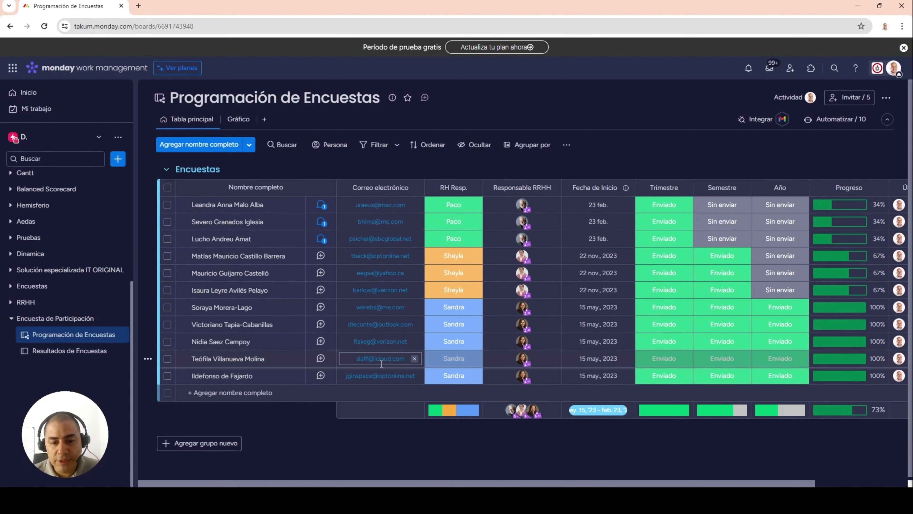
# - Set the first employee's Semestre status to Enviado and return it to Sin enviar
pyautogui.moveTo(524, 205)
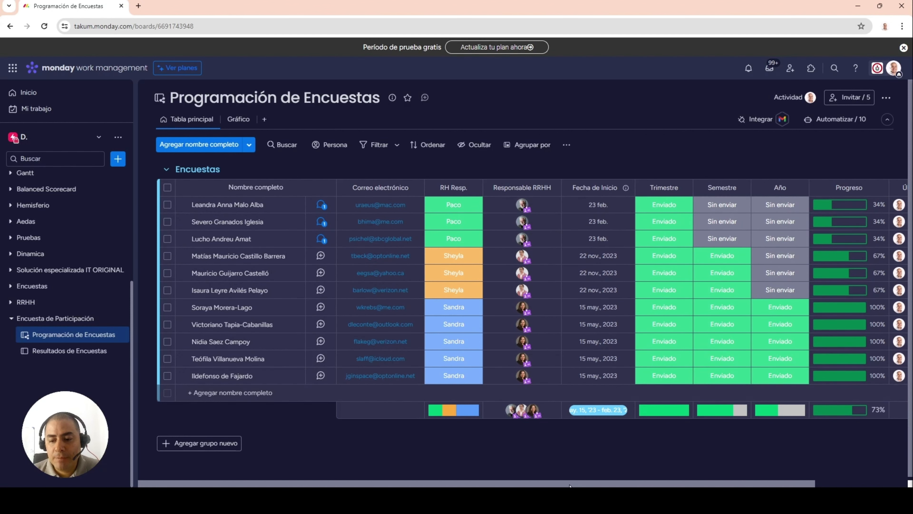
pyautogui.moveTo(570, 486); pyautogui.dragTo(663, 485)
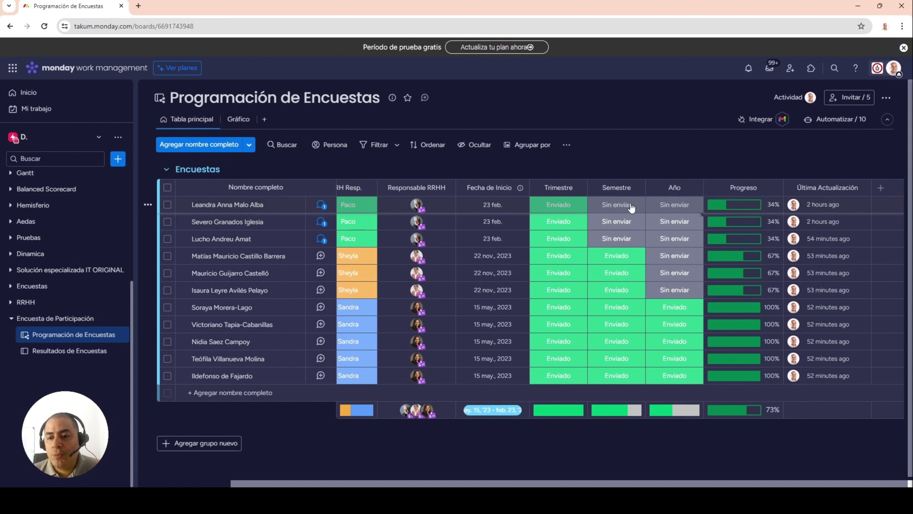
pyautogui.click(617, 208)
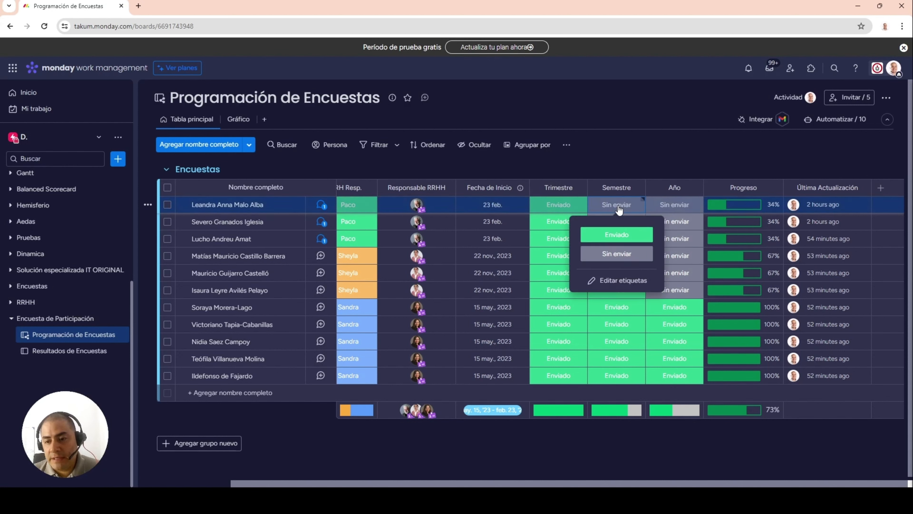
pyautogui.click(618, 236)
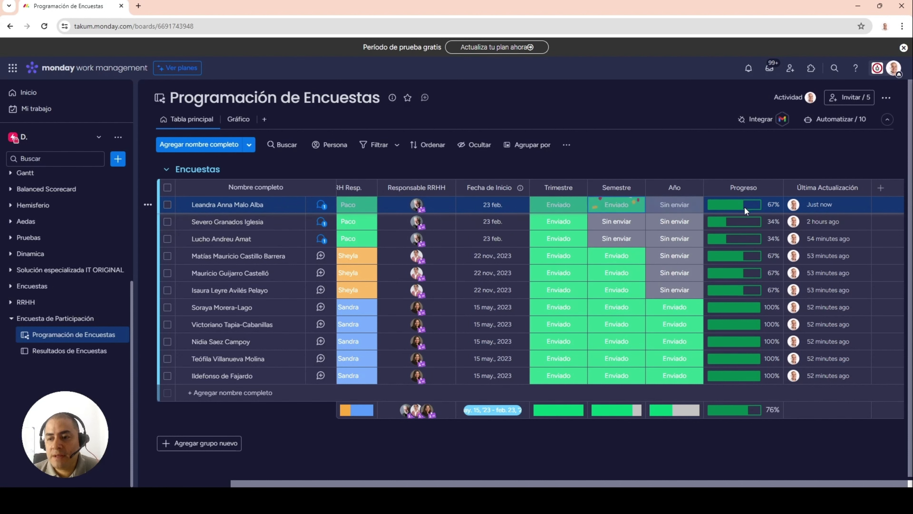
pyautogui.click(625, 205)
pyautogui.click(617, 254)
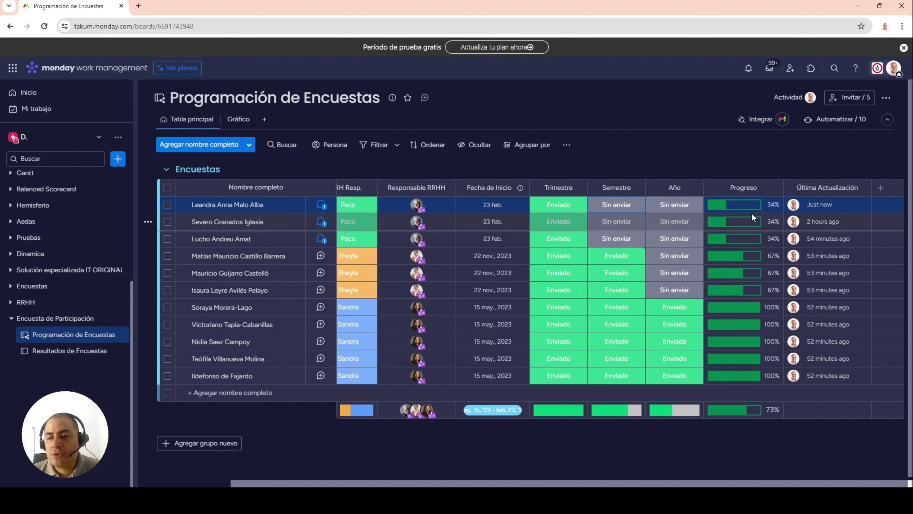
# - Review which status columns and weights feed the Progreso column in its customization settings, leaving them unsaved
pyautogui.click(773, 187)
pyautogui.moveTo(689, 206)
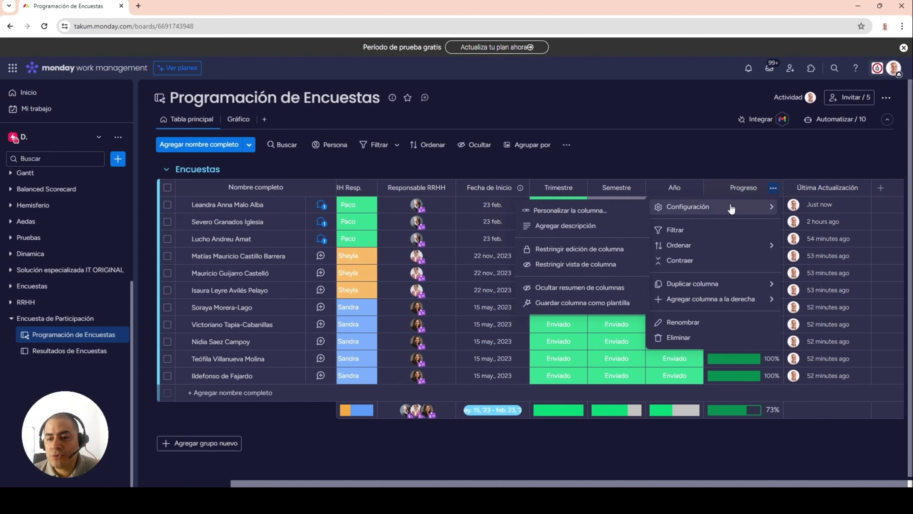
pyautogui.click(608, 211)
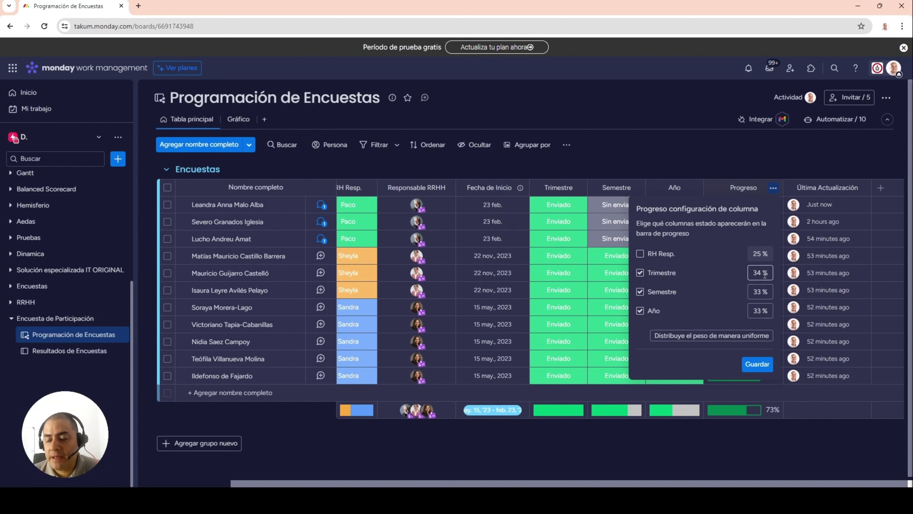
pyautogui.click(655, 160)
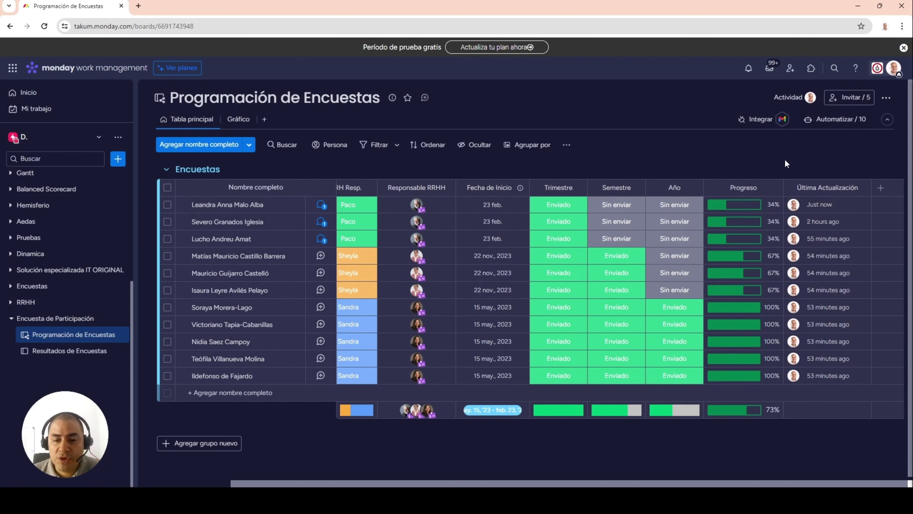
# - Open the board automation that sends an email 3 months after Fecha de Inicio and inspect its timing settings
pyautogui.click(833, 125)
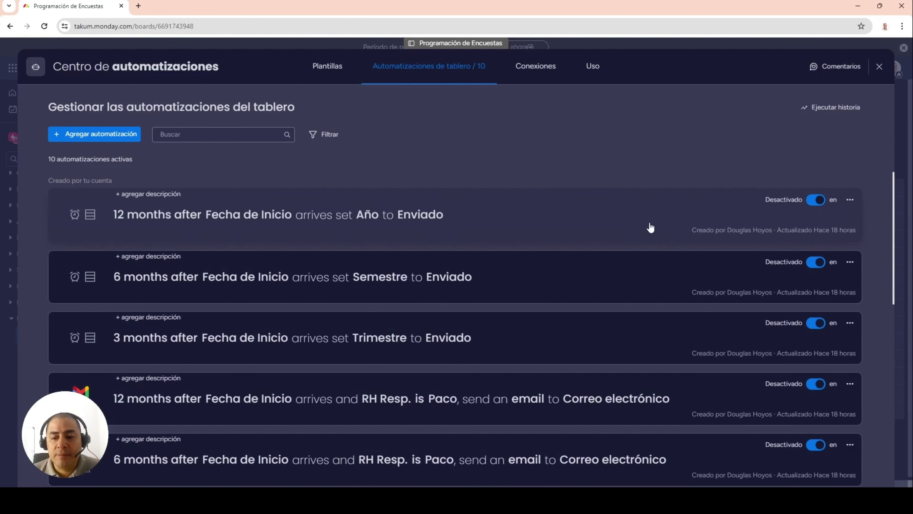
pyautogui.scroll(-5, 627, 266)
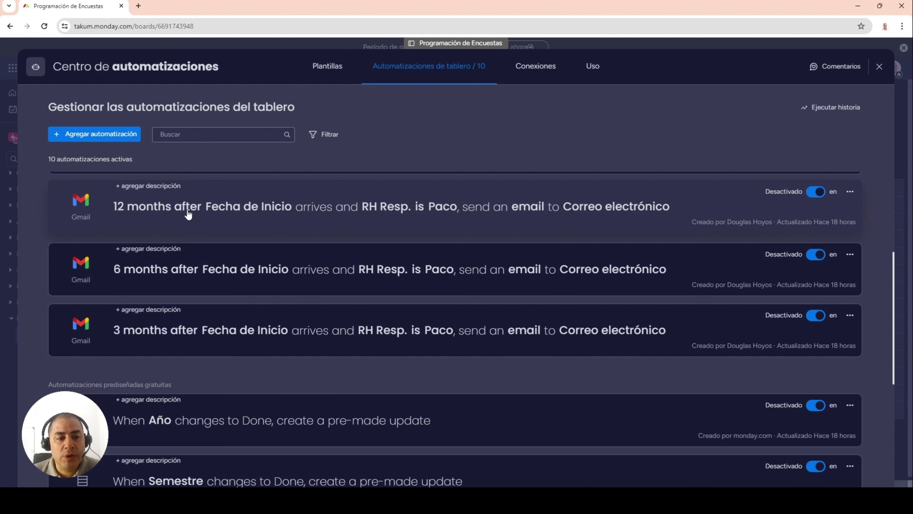
pyautogui.click(262, 329)
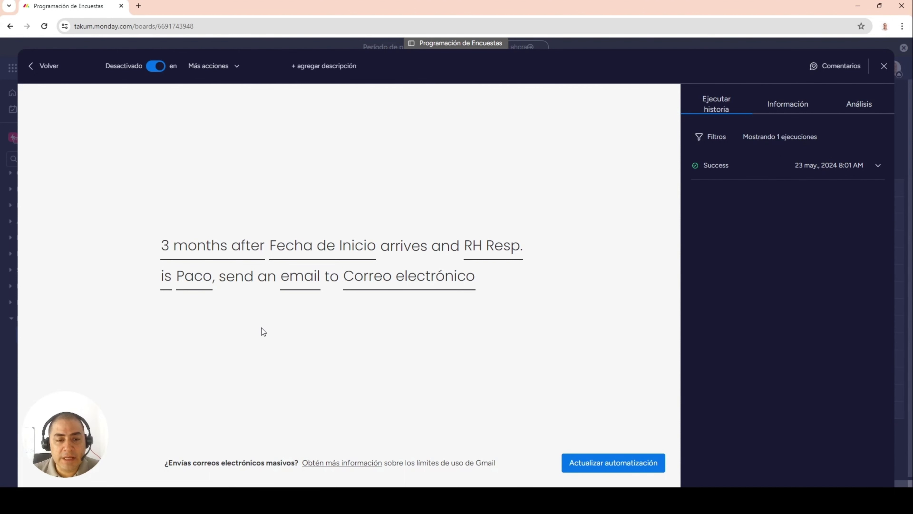
pyautogui.click(217, 257)
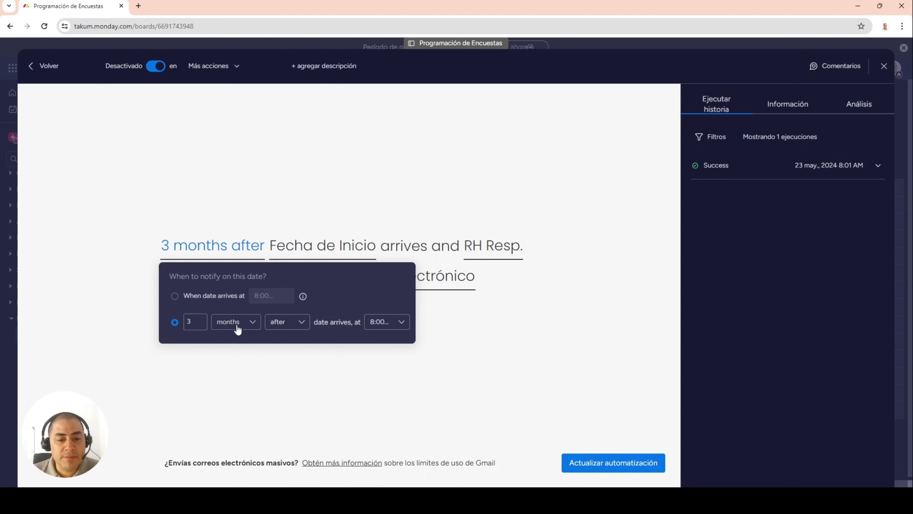
pyautogui.click(267, 218)
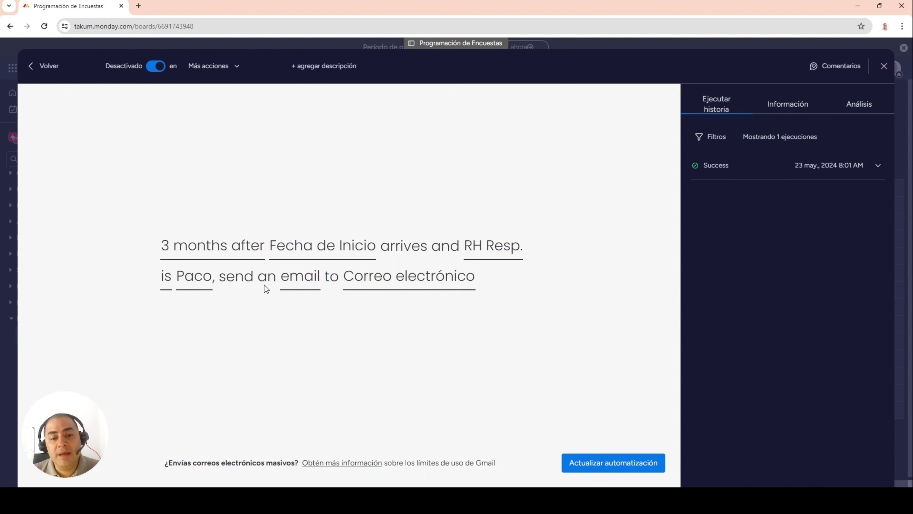
# - Read the 3-month automation's email subject, message and survey link, and close the automation without updating it
pyautogui.click(304, 284)
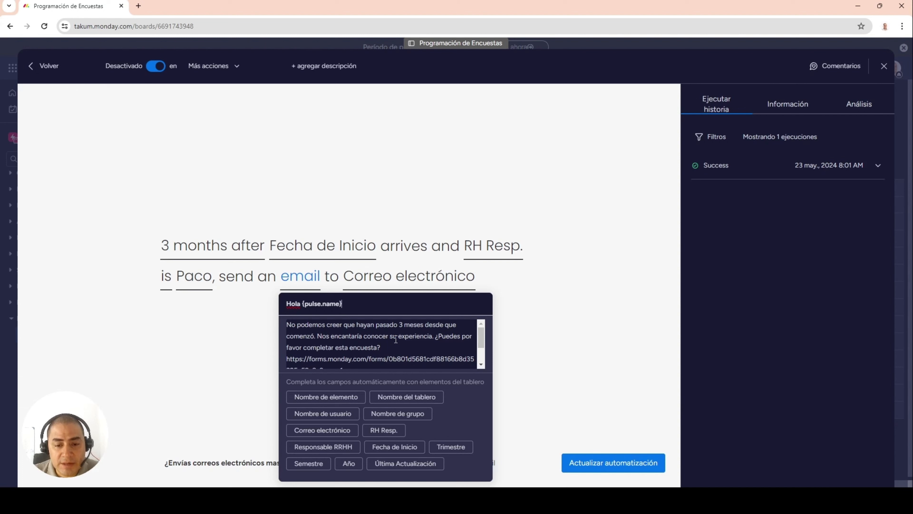
pyautogui.scroll(-2, 395, 340)
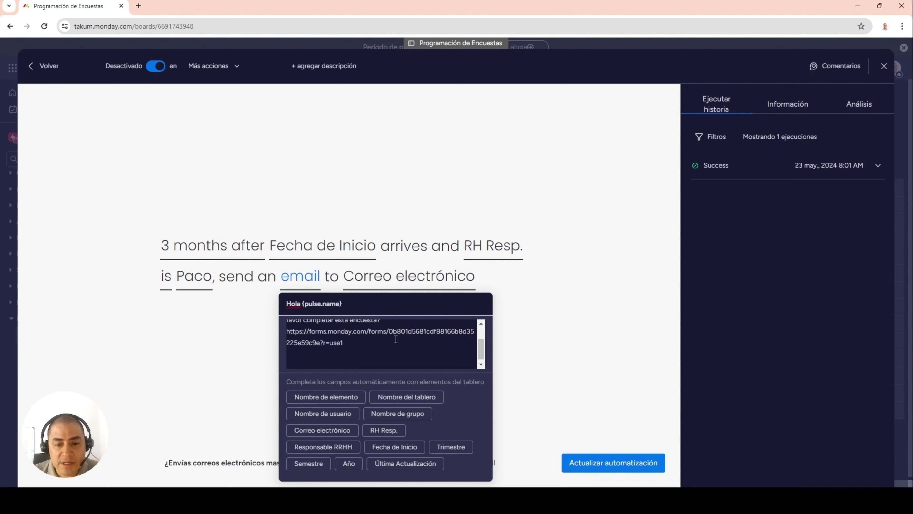
pyautogui.tripleClick(345, 339)
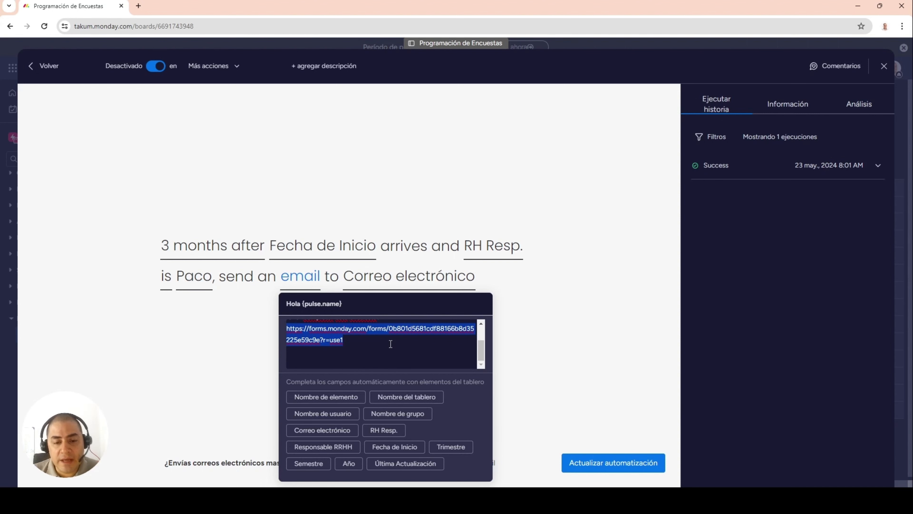
pyautogui.click(544, 320)
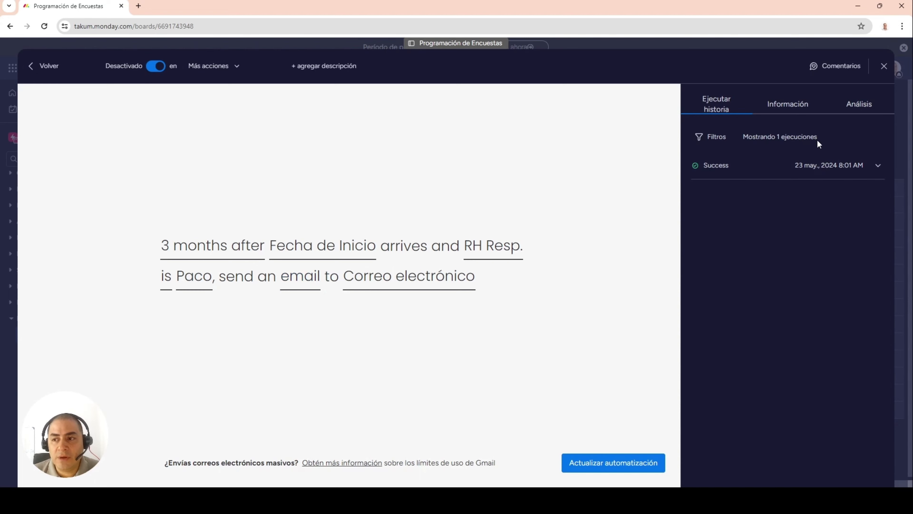
pyautogui.click(883, 66)
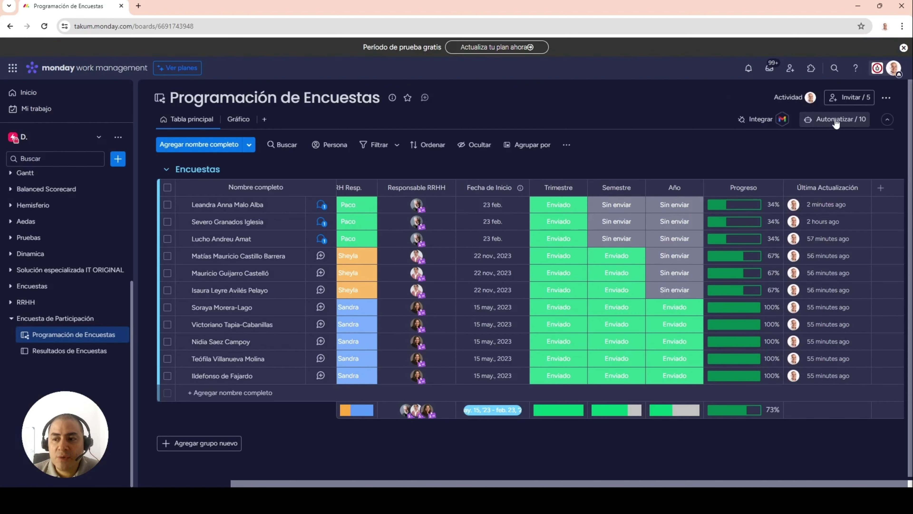
# - Inspect the automation that sets Trimestre to Enviado 3 months after Fecha de Inicio, and return to the board
pyautogui.click(809, 119)
pyautogui.scroll(-3, 443, 342)
pyautogui.scroll(-1, 443, 342)
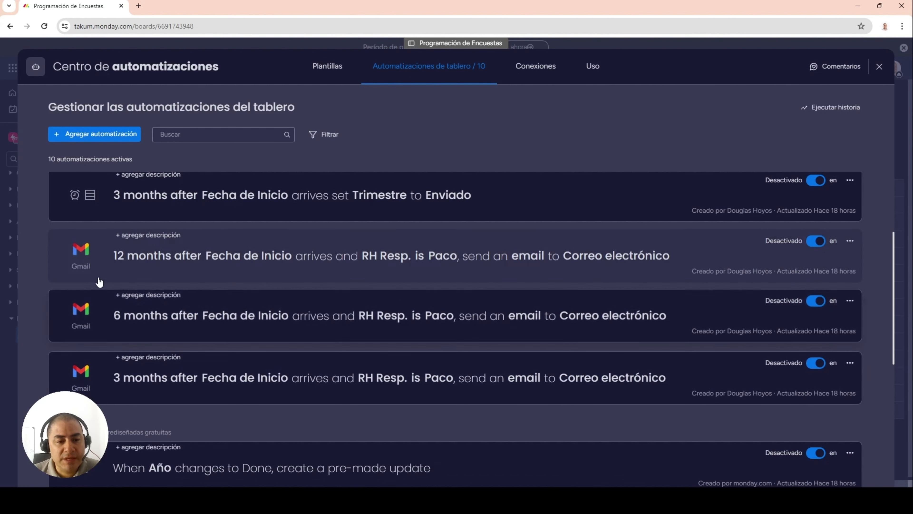
pyautogui.scroll(1, 352, 365)
pyautogui.scroll(2, 352, 365)
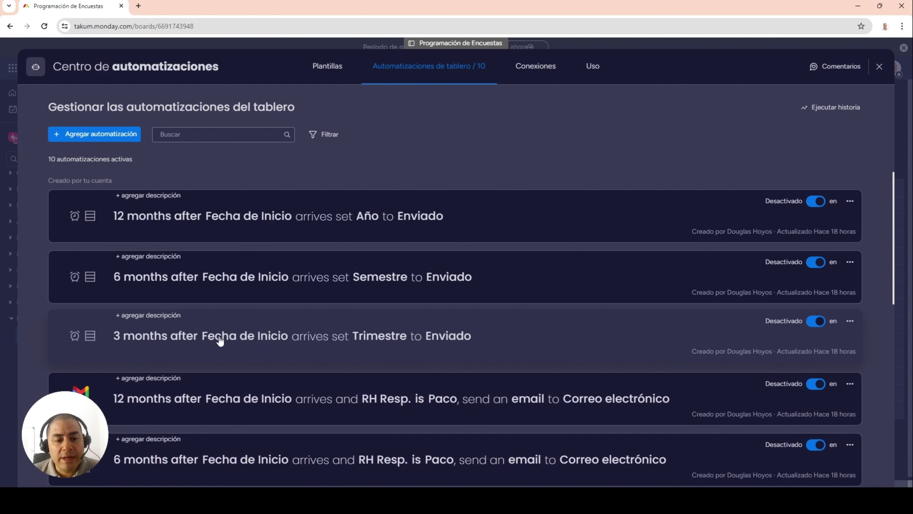
pyautogui.click(276, 345)
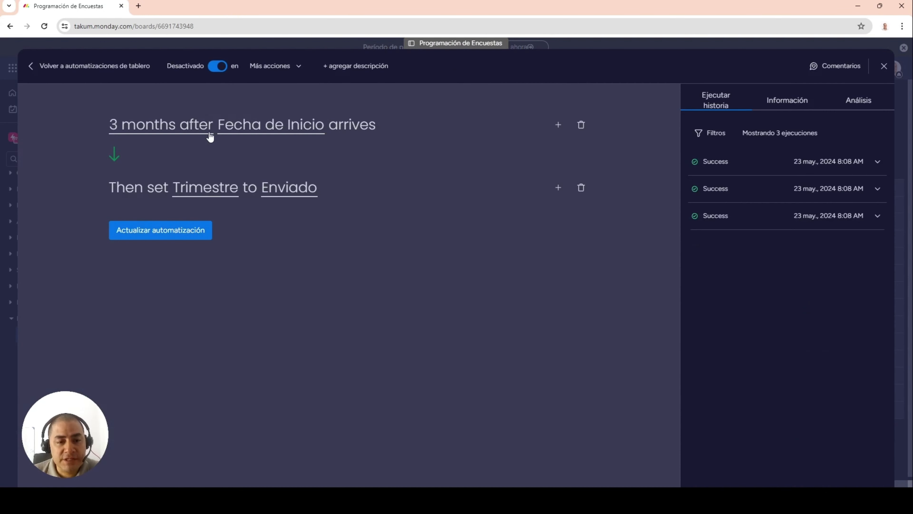
pyautogui.click(884, 66)
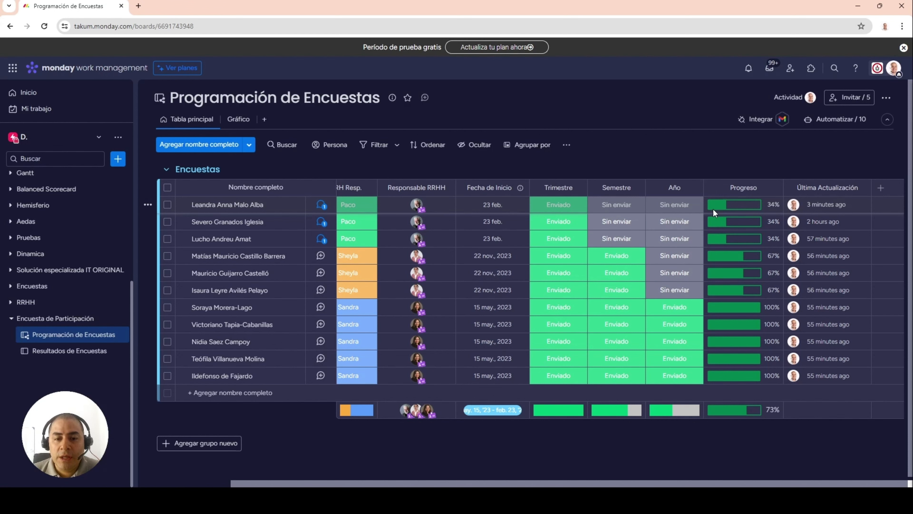
# - Read the full outgoing survey email in the first employee's updates, and close the item
pyautogui.click(322, 206)
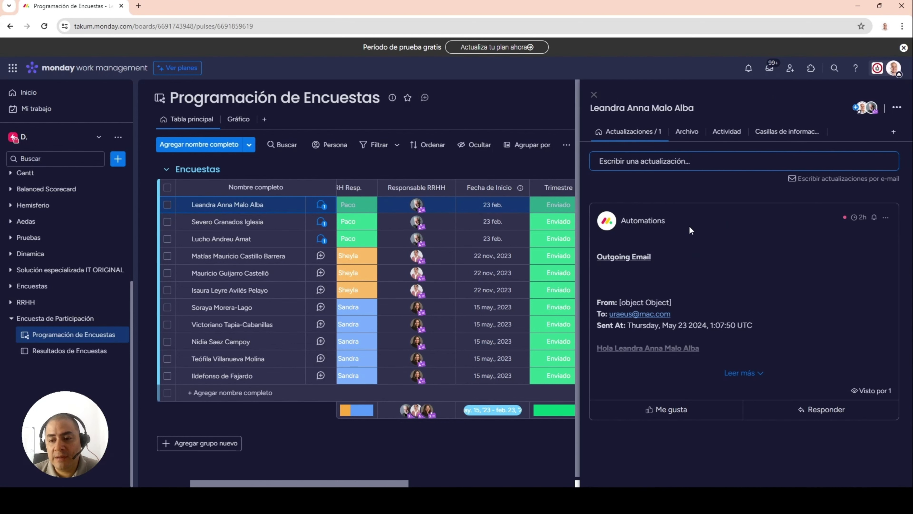
pyautogui.click(744, 372)
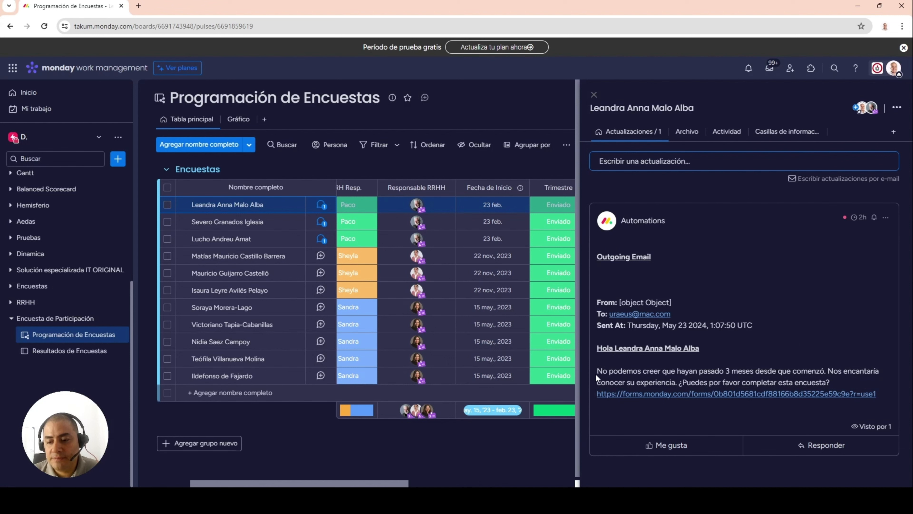
pyautogui.moveTo(597, 372); pyautogui.dragTo(834, 387)
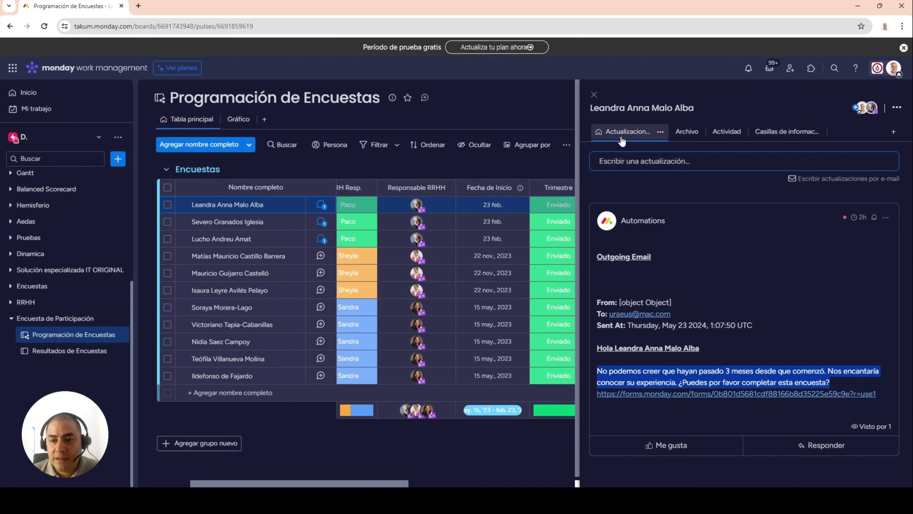
pyautogui.click(594, 95)
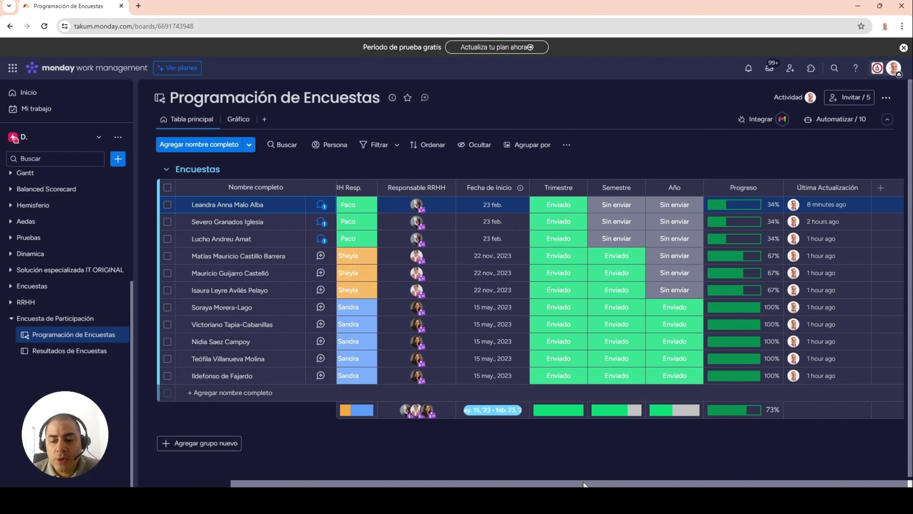
# - Check which column supplies the recipient in the 3-month email automation, and close it without updating
pyautogui.moveTo(584, 483); pyautogui.dragTo(486, 482)
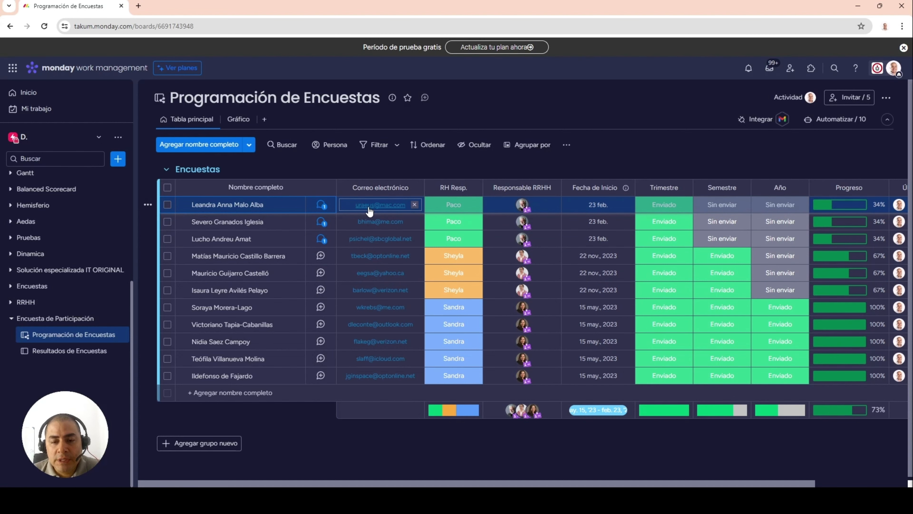
pyautogui.click(816, 119)
pyautogui.scroll(-2, 412, 294)
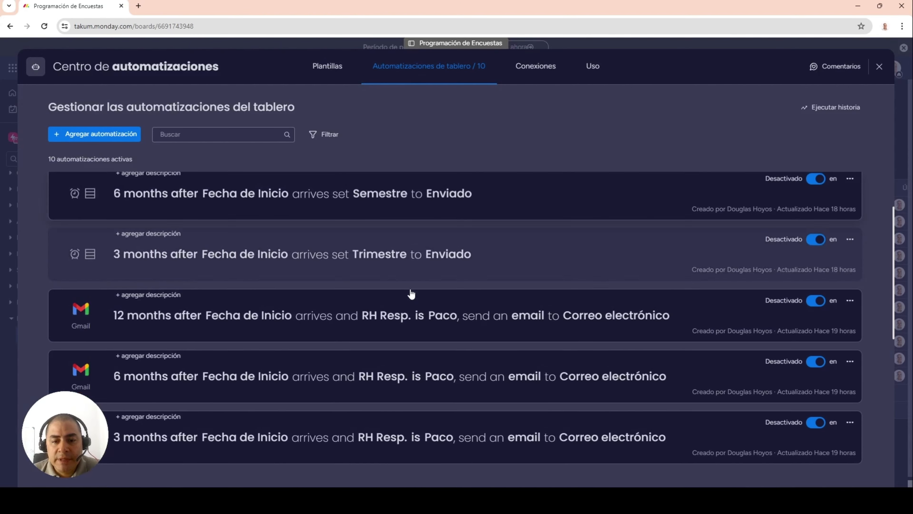
pyautogui.scroll(-3, 411, 294)
pyautogui.click(362, 292)
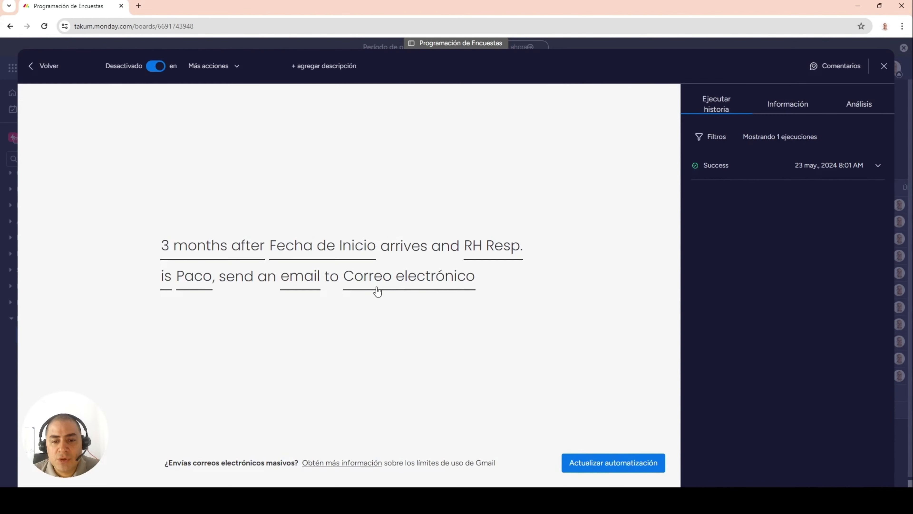
pyautogui.click(406, 288)
pyautogui.click(390, 342)
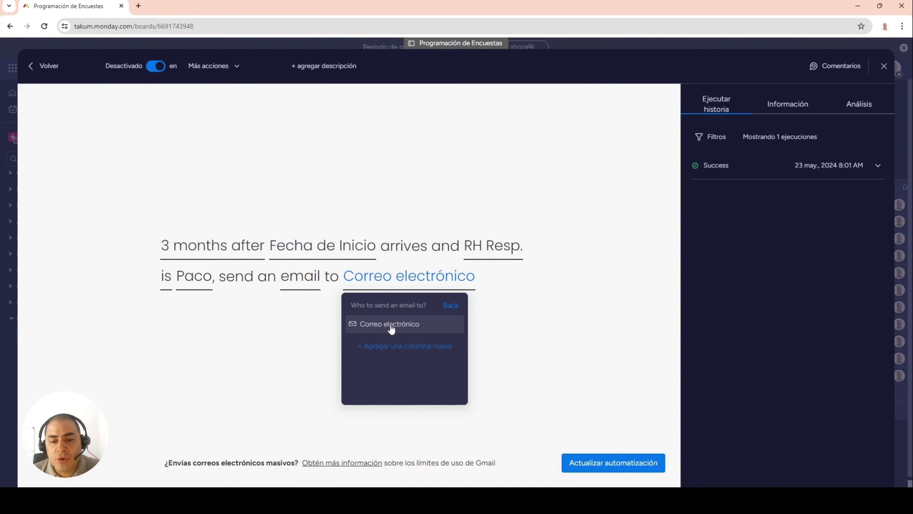
pyautogui.click(884, 66)
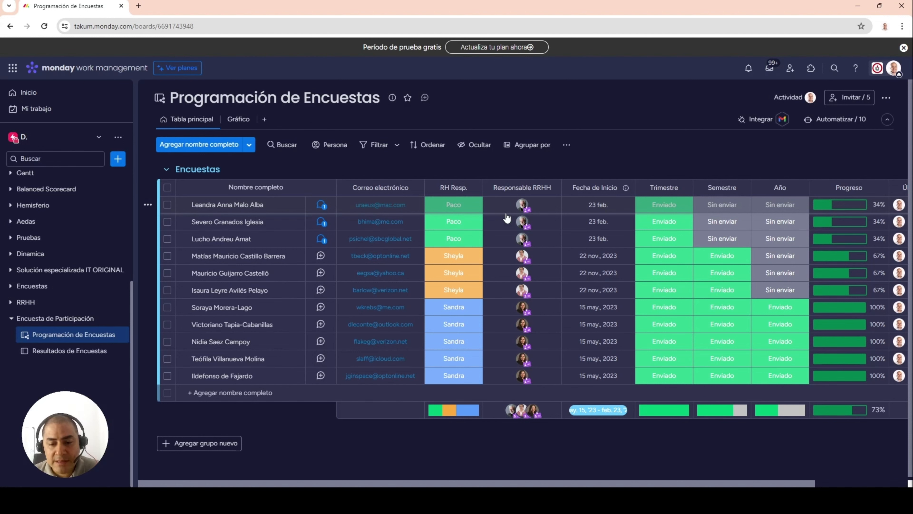
# - Copy the link to the Resultados de Encuestas board's form and open it in a new browser tab
pyautogui.click(91, 354)
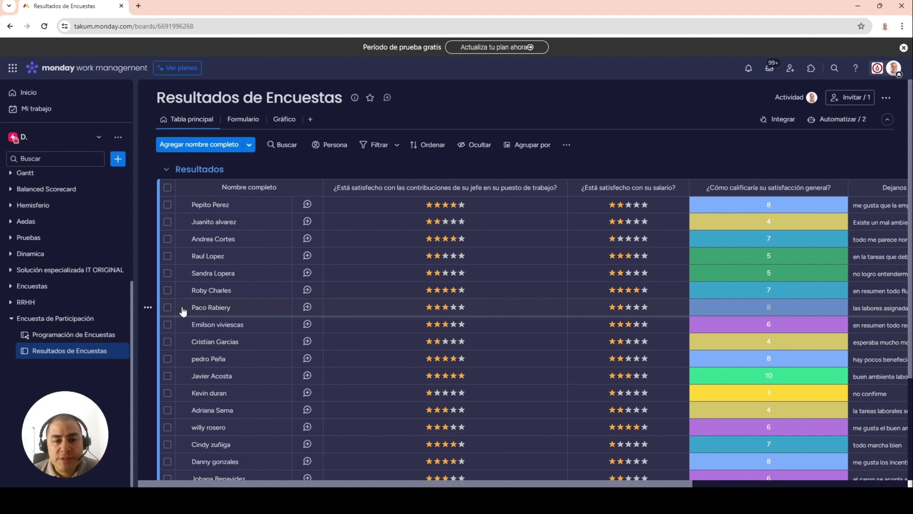
pyautogui.click(239, 122)
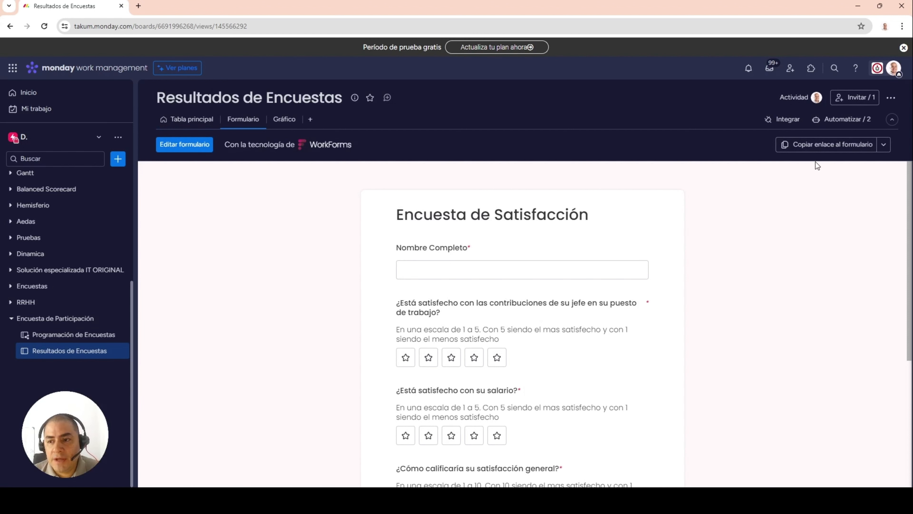
pyautogui.click(825, 145)
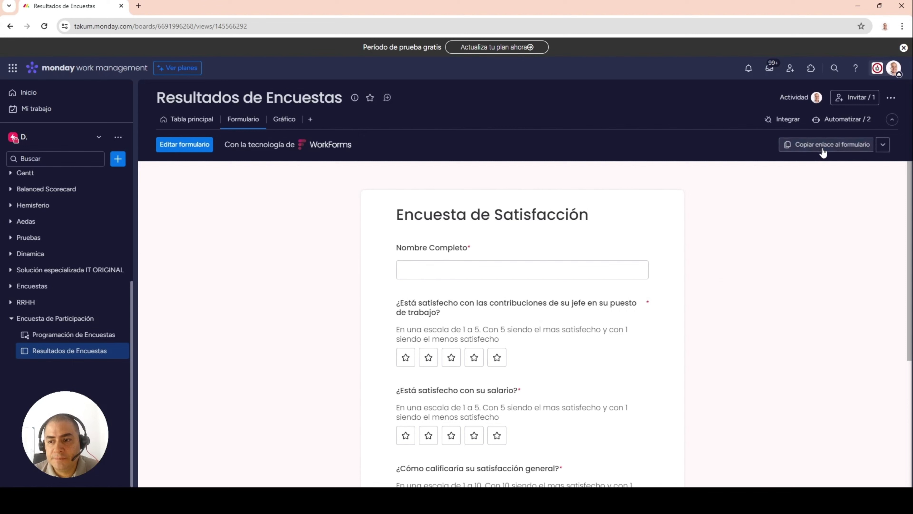
pyautogui.click(139, 6)
pyautogui.write('https://forms.monday.com/forms/0b801d5681cdf88166b8d35225e59c9e?r=use1')
pyautogui.press('Return')
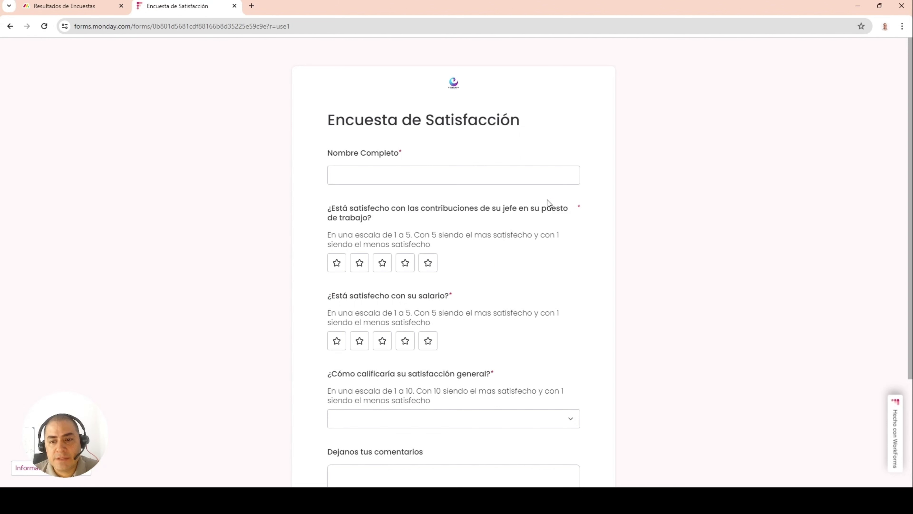
# - Fill in the respondent's full name in the Encuesta de Satisfacción form, with the first name capitalised
pyautogui.click(503, 177)
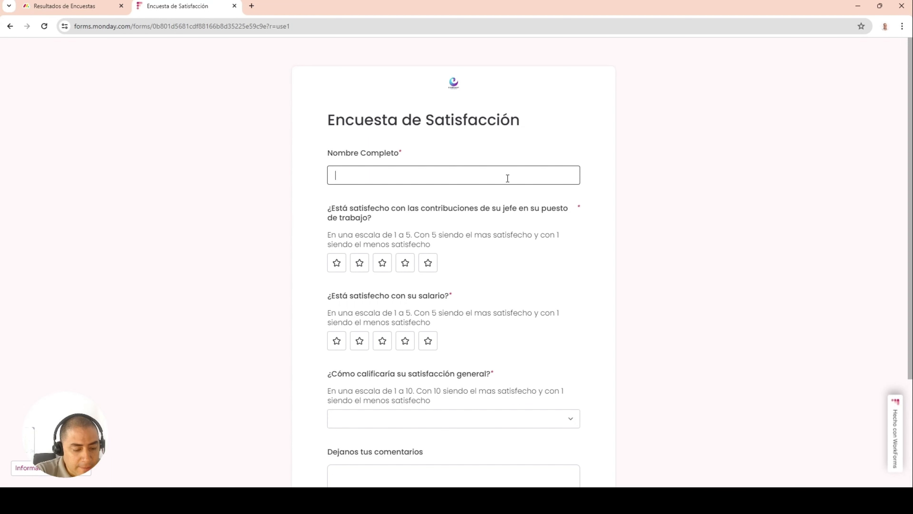
pyautogui.write('pablo Alvarez')
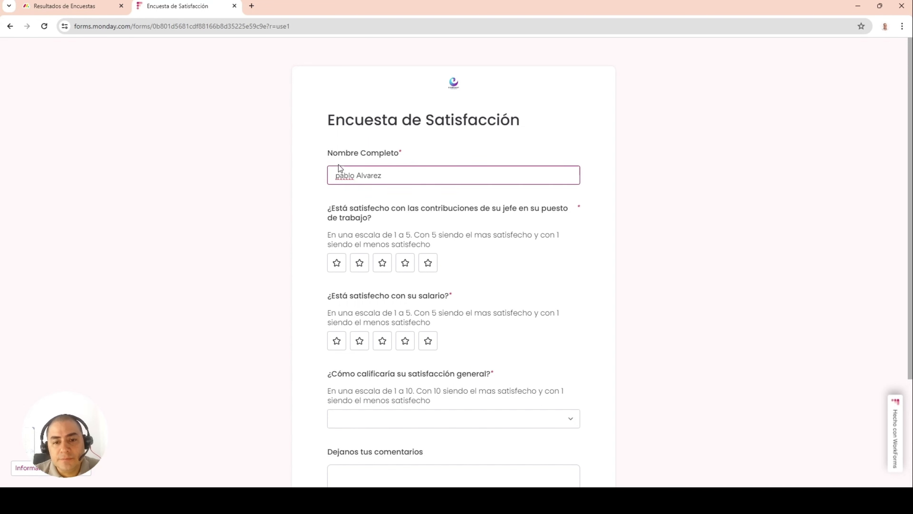
pyautogui.click(339, 175)
pyautogui.press('BackSpace')
pyautogui.write('P')
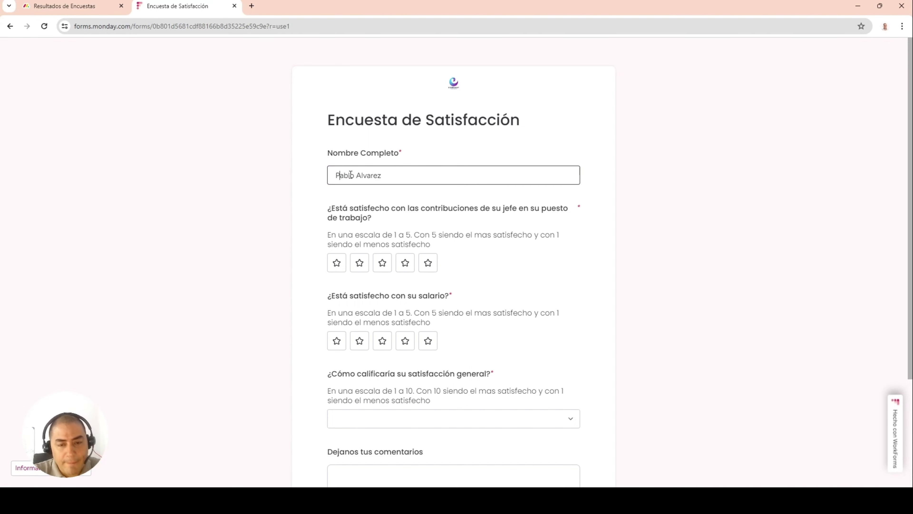
pyautogui.click(642, 251)
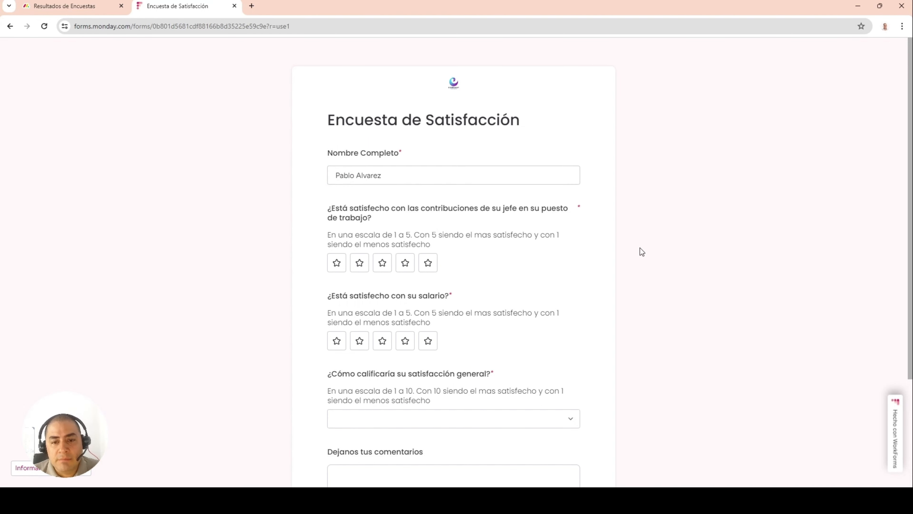
# - Rate both the boss's contributions and the salary questions 3 out of 5 stars
pyautogui.scroll(-3, 645, 250)
pyautogui.scroll(3, 645, 249)
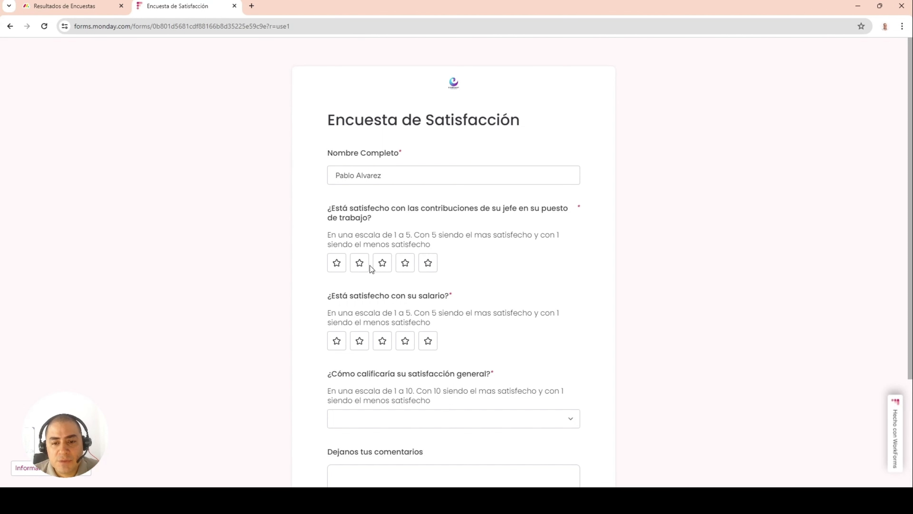
pyautogui.click(382, 263)
pyautogui.scroll(-1, 530, 271)
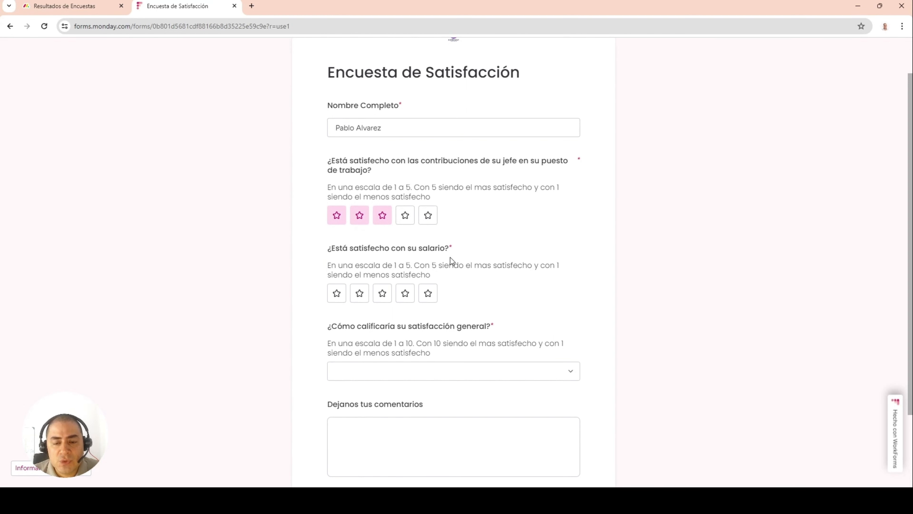
pyautogui.scroll(-1, 467, 263)
pyautogui.click(382, 246)
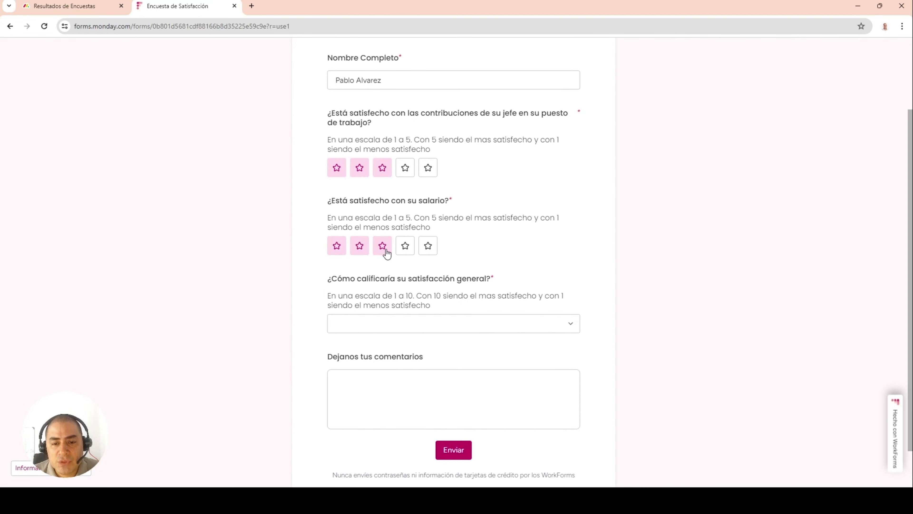
# - Set the general satisfaction rating to 7
pyautogui.scroll(-1, 535, 282)
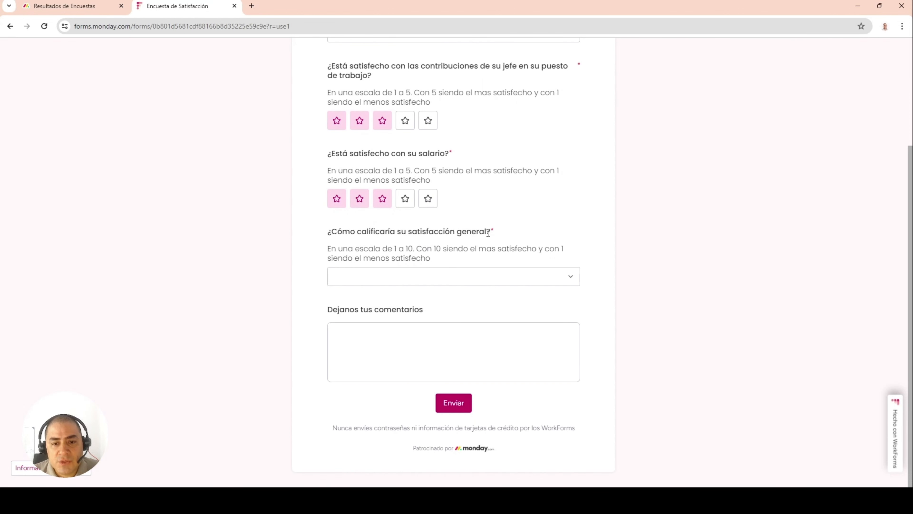
pyautogui.click(451, 284)
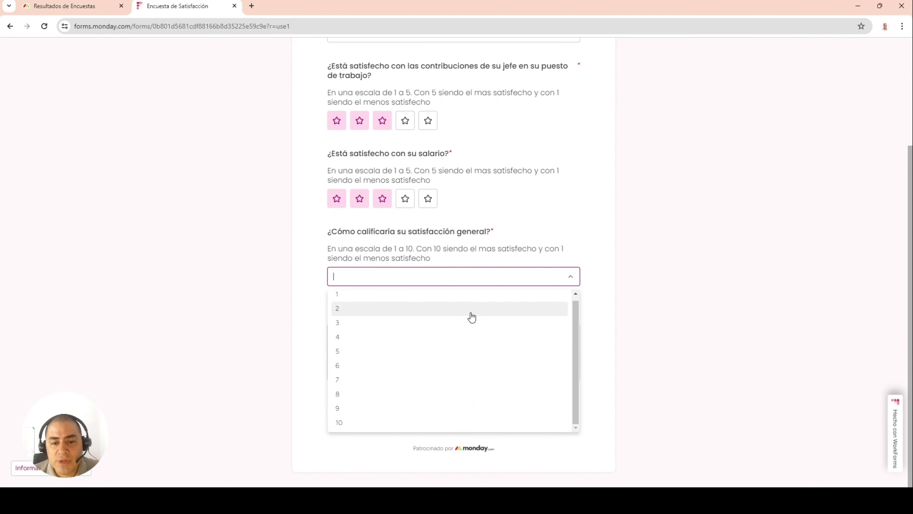
pyautogui.click(348, 380)
# - Enter the comment "Me siento a gusto con las labores" and submit the survey
pyautogui.click(460, 338)
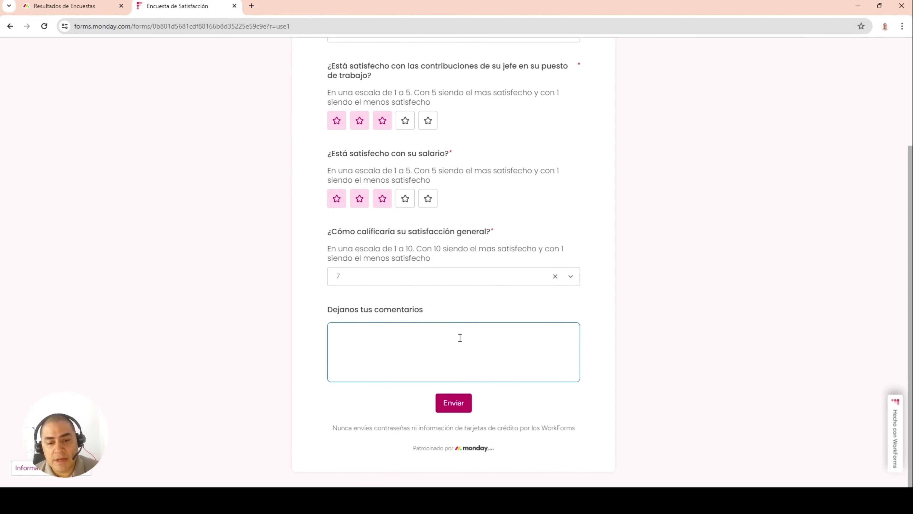
pyautogui.write('Me sient')
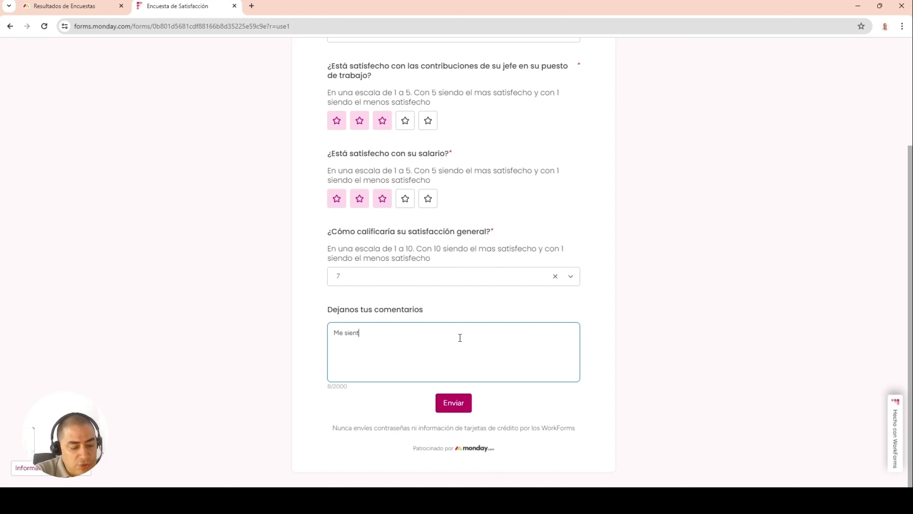
pyautogui.write('o a gusto con l')
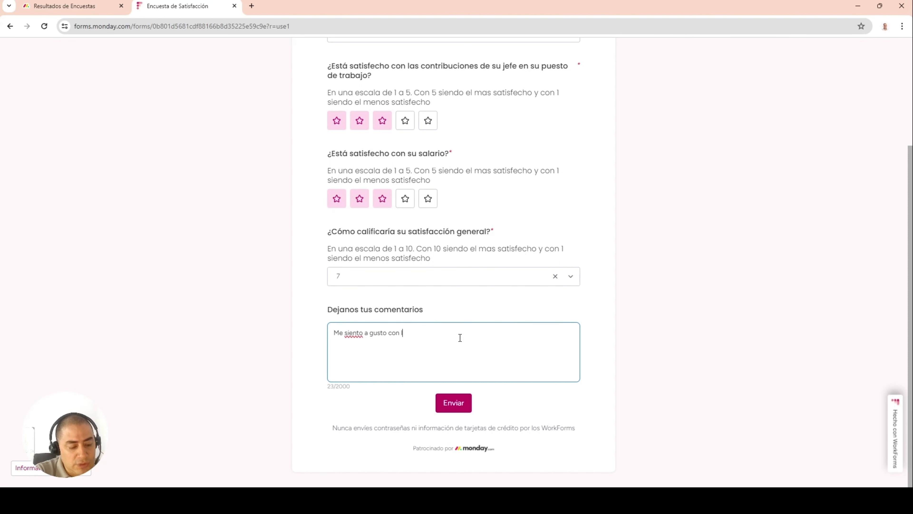
pyautogui.write('as labores')
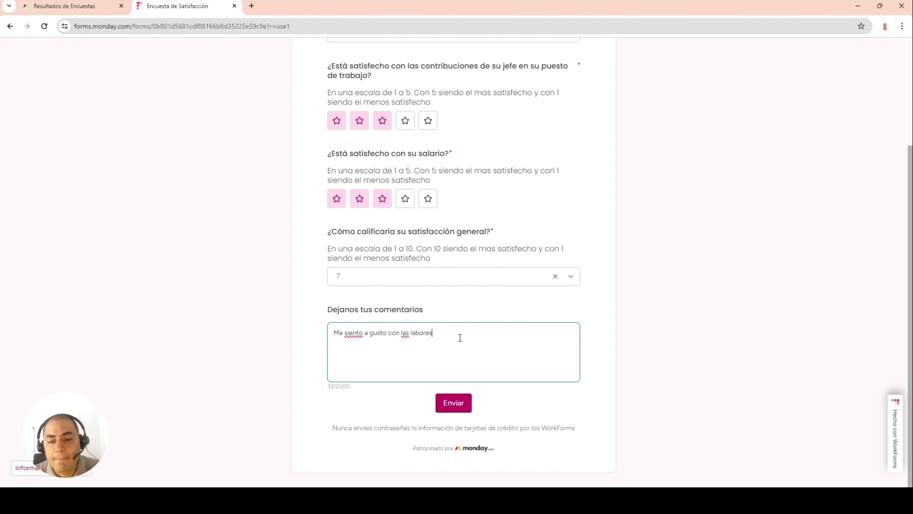
pyautogui.click(451, 406)
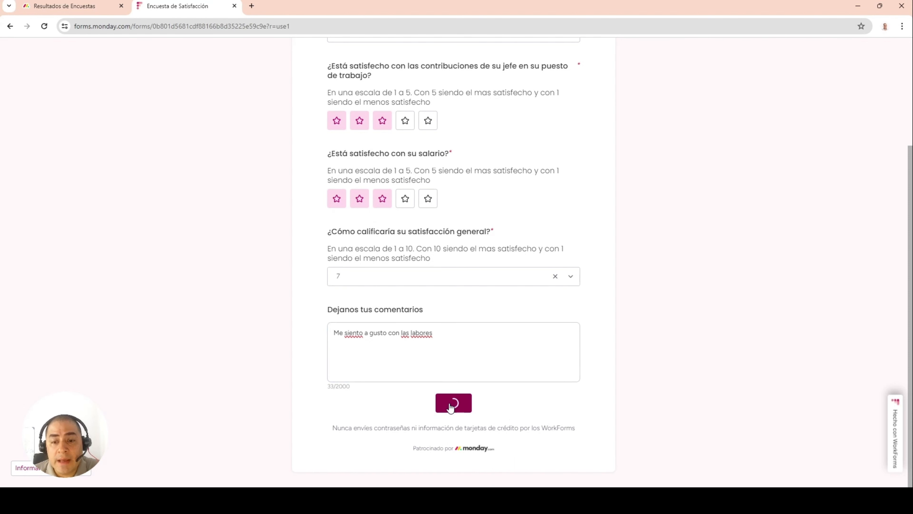
# - Return to the Resultados de Encuestas board and find the newly submitted response in the main table
pyautogui.click(59, 11)
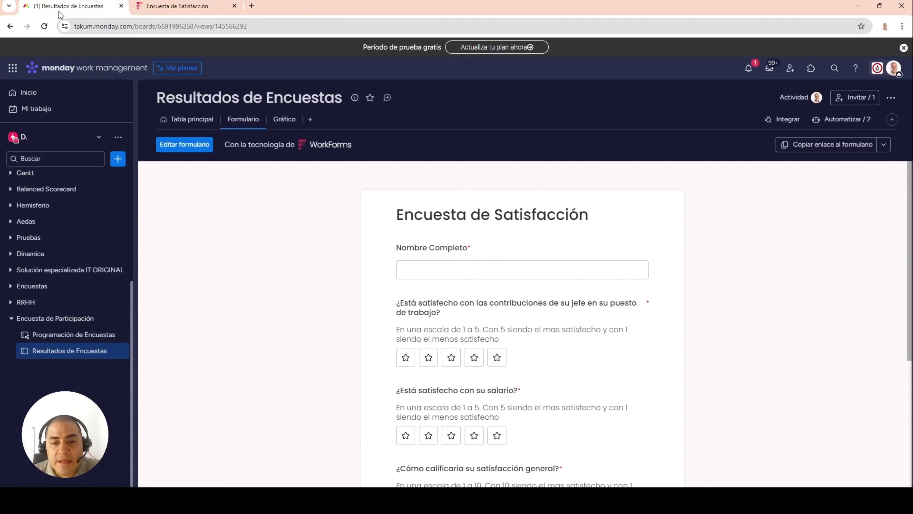
pyautogui.click(187, 122)
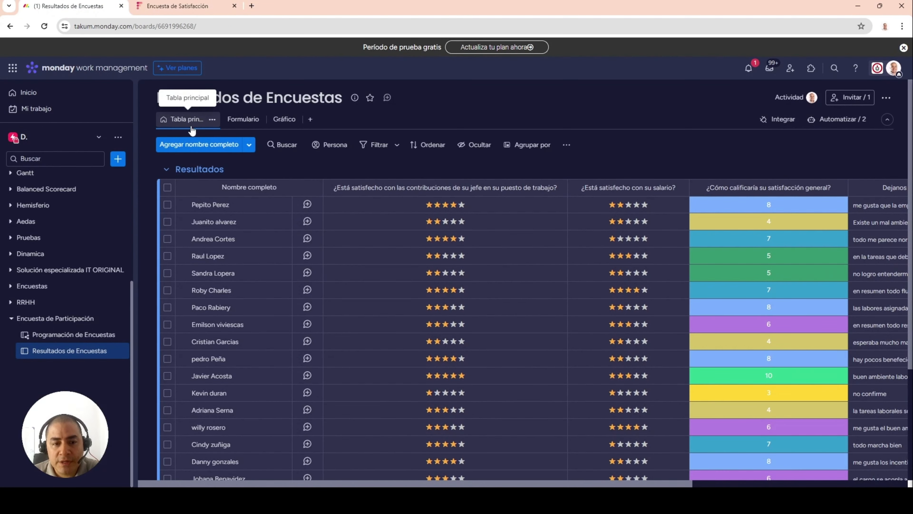
pyautogui.scroll(-5, 350, 301)
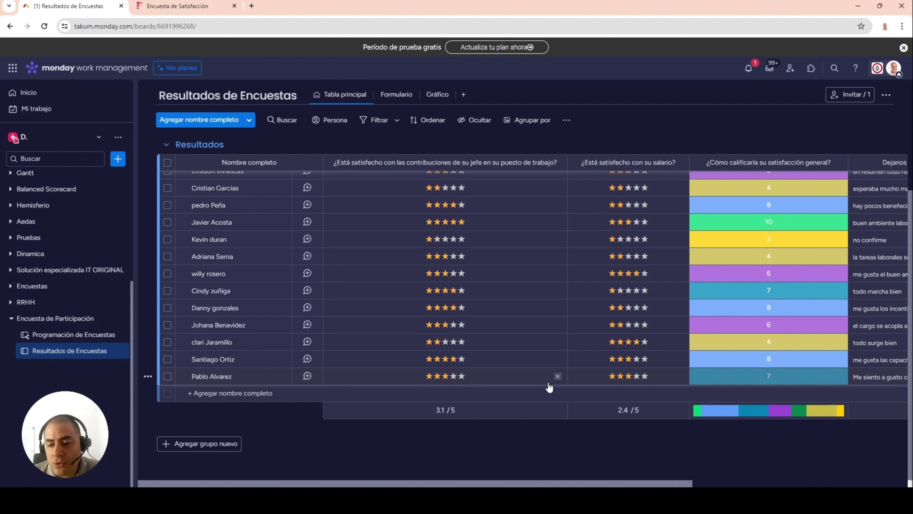
# - Examine the new response's comment and the available Estado Comentario labels, leaving its label as it is
pyautogui.moveTo(640, 485)
pyautogui.mouseDown()
pyautogui.moveTo(722, 485)
pyautogui.moveTo(634, 485)
pyautogui.mouseUp()
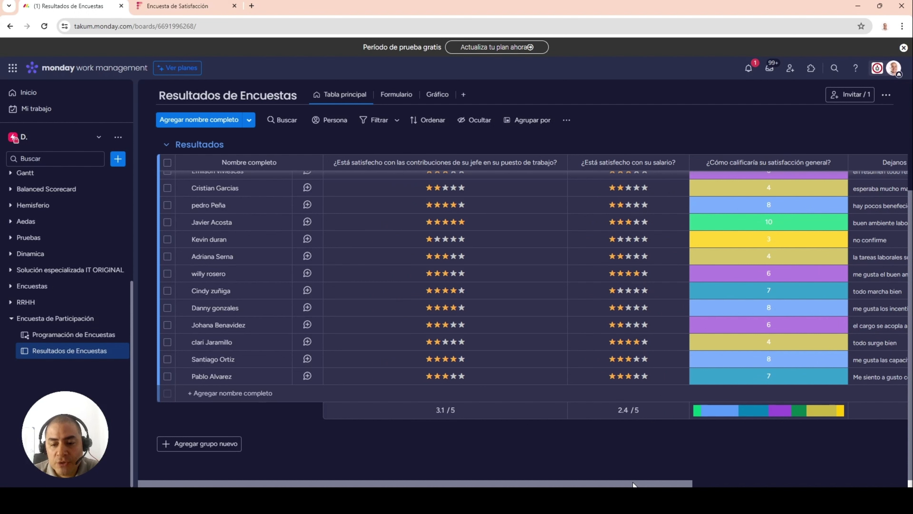
pyautogui.moveTo(633, 484); pyautogui.dragTo(855, 484)
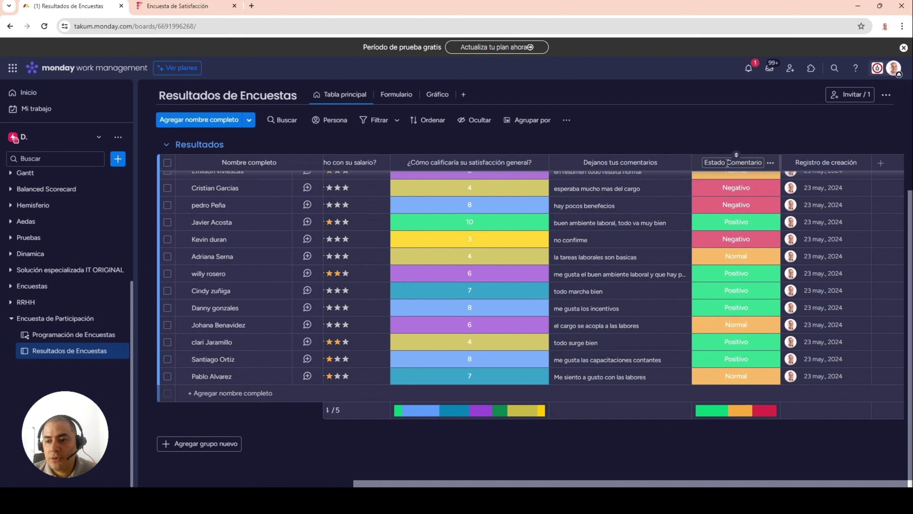
pyautogui.click(741, 378)
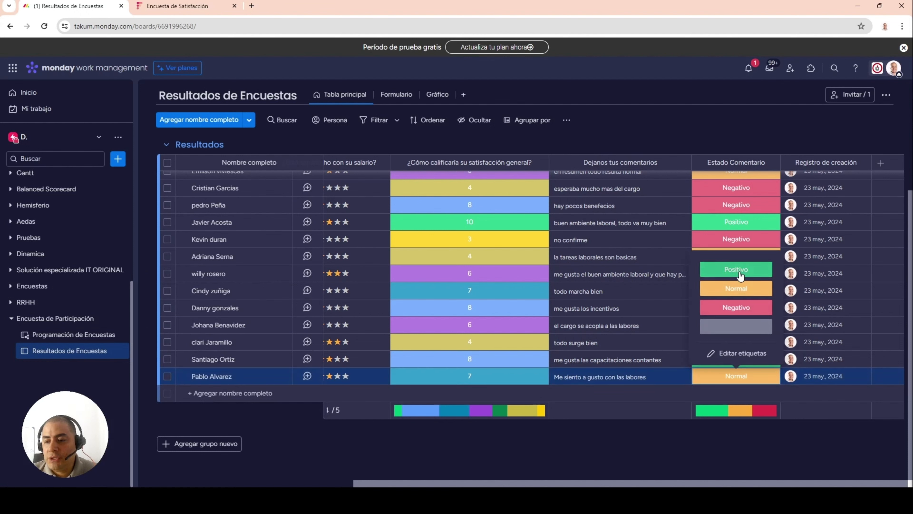
pyautogui.click(770, 440)
# - Inspect the automation that categorizes Dejanos tus comentarios into Estado Comentario when an item is created, and close it without updating
pyautogui.scroll(5, 770, 439)
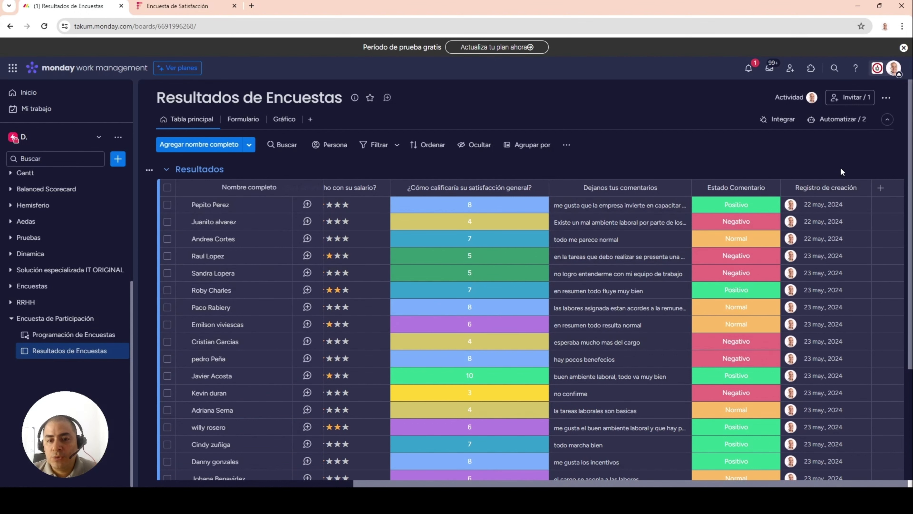
pyautogui.click(840, 121)
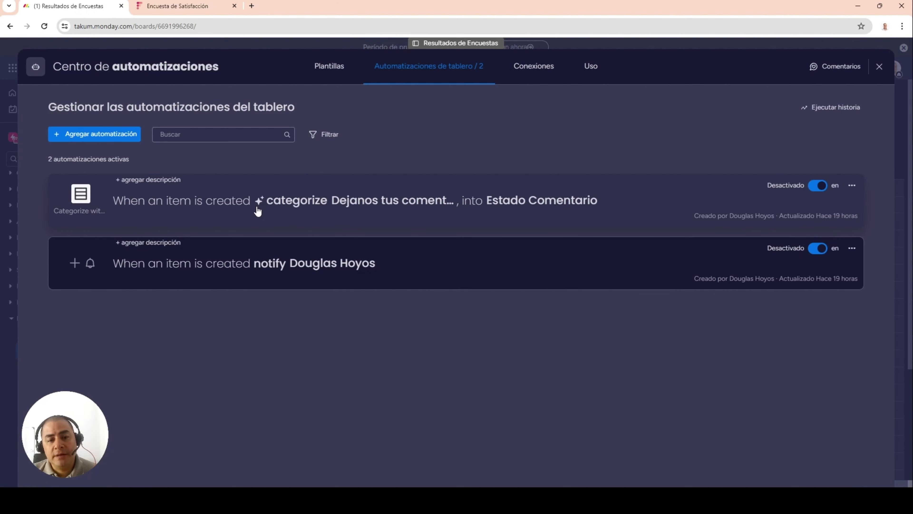
pyautogui.click(258, 212)
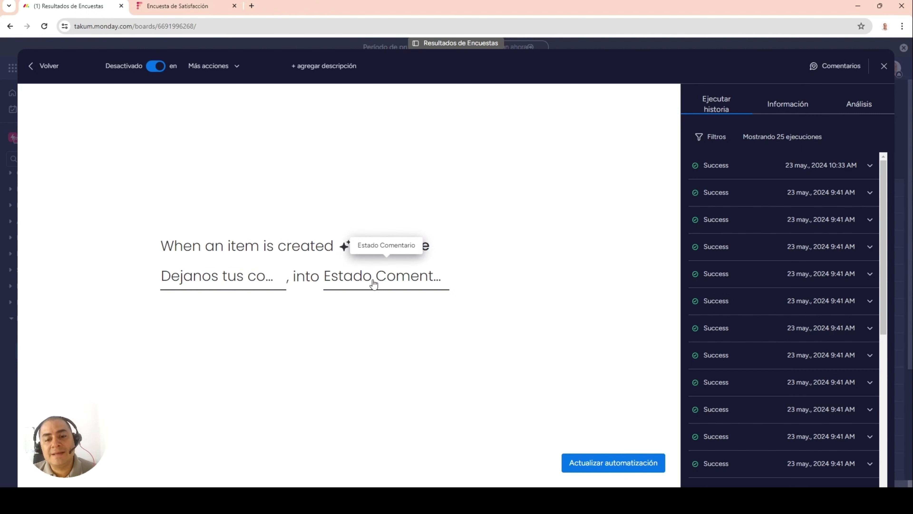
pyautogui.click(884, 67)
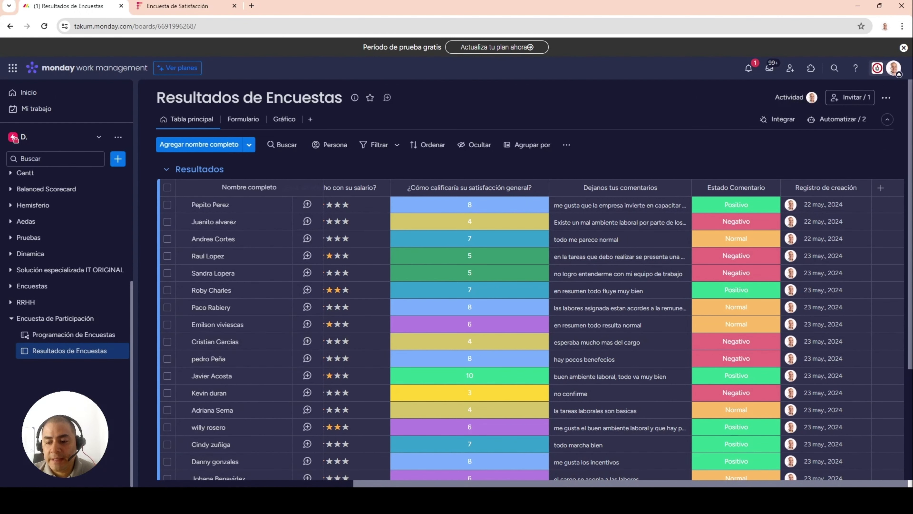
# - Compare the comments with their Estado Comentario classifications across all responses in the Resultados group
pyautogui.scroll(-10, 744, 282)
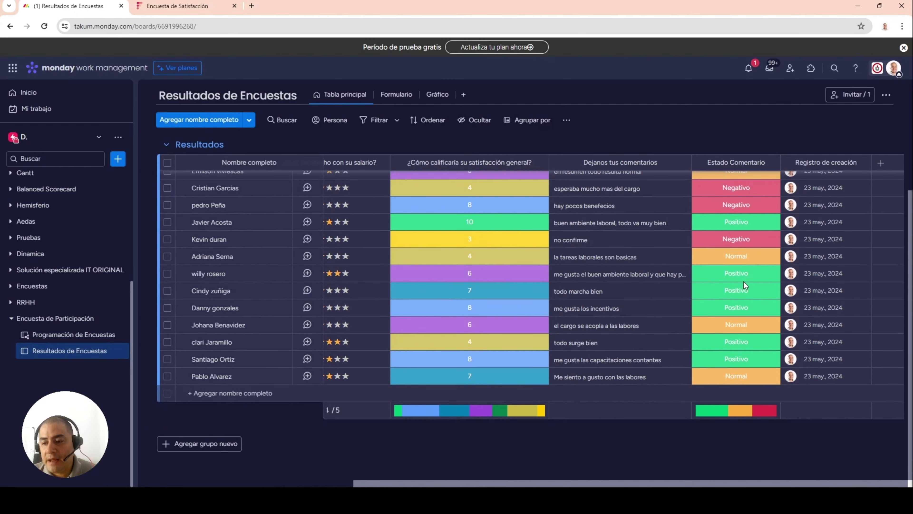
pyautogui.scroll(8, 752, 344)
pyautogui.scroll(2, 752, 341)
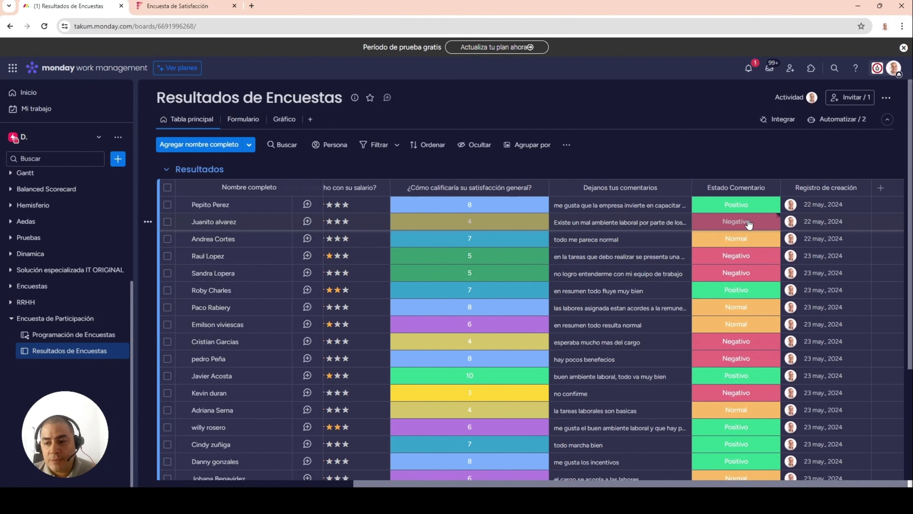
pyautogui.scroll(-5, 744, 252)
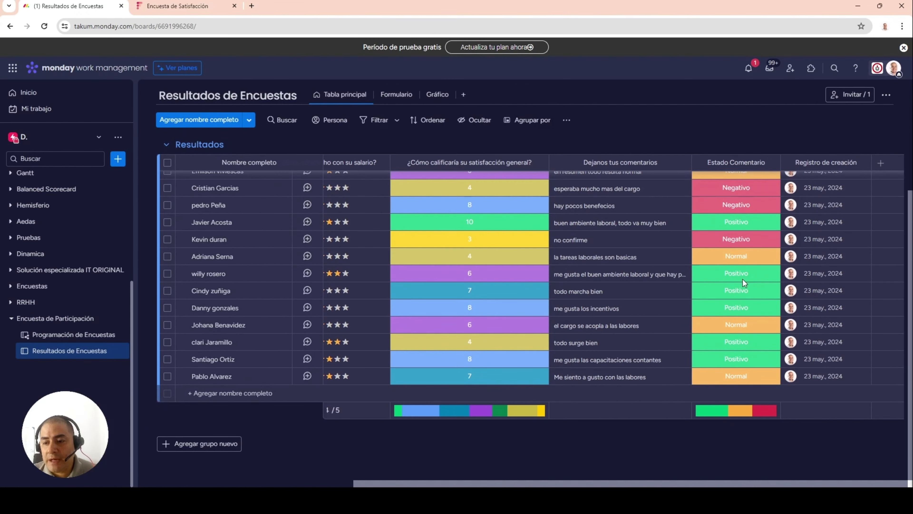
pyautogui.scroll(3, 743, 280)
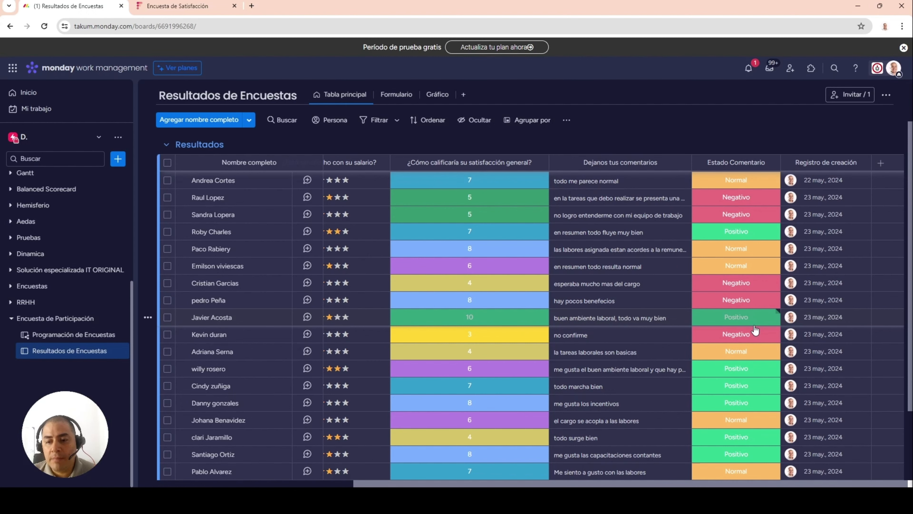
pyautogui.scroll(-2, 754, 328)
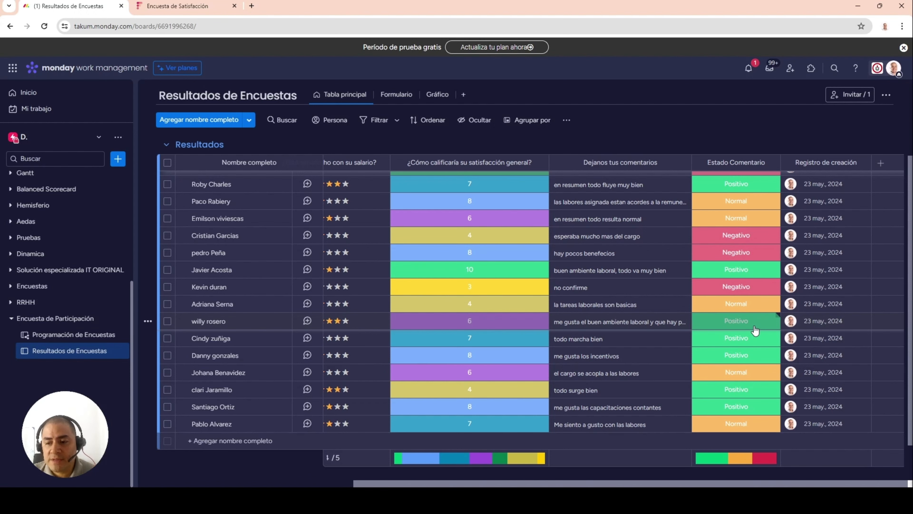
pyautogui.scroll(3, 755, 330)
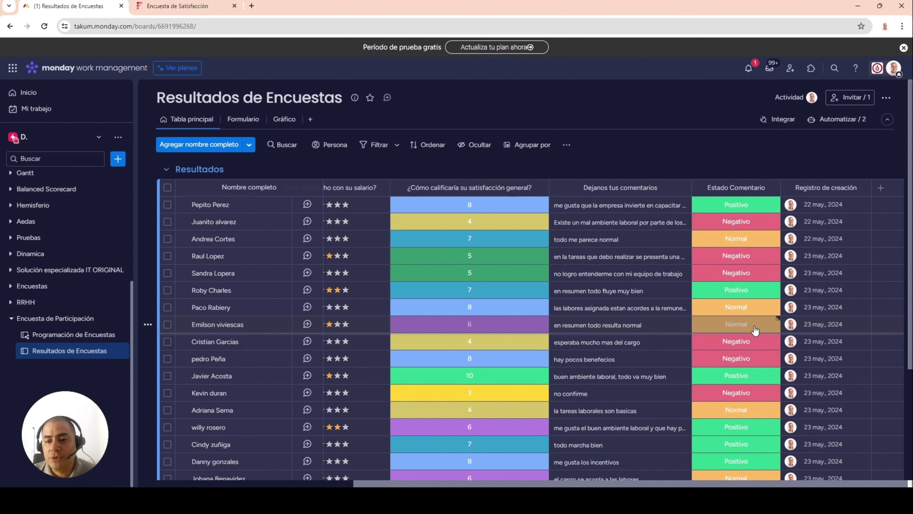
pyautogui.scroll(-3, 755, 330)
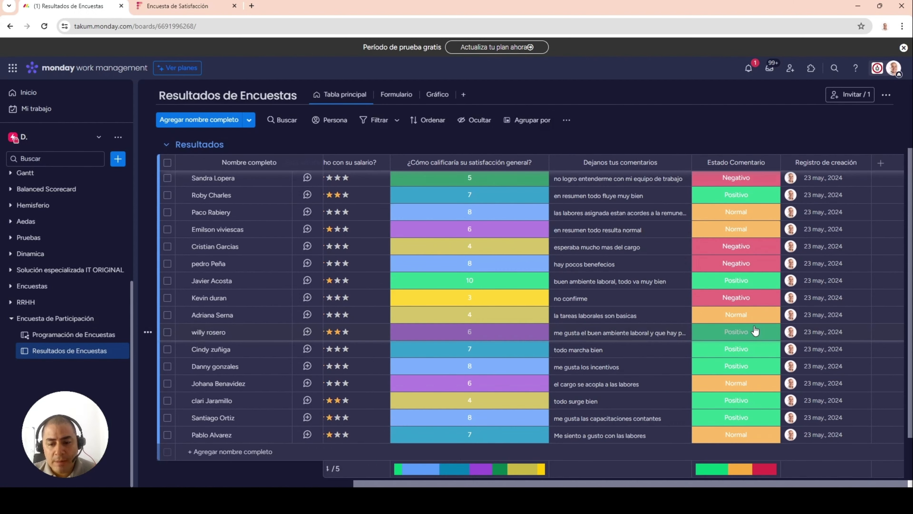
pyautogui.scroll(3, 755, 330)
# - Open the board's Formulario view and fill in another respondent's full name
pyautogui.click(238, 121)
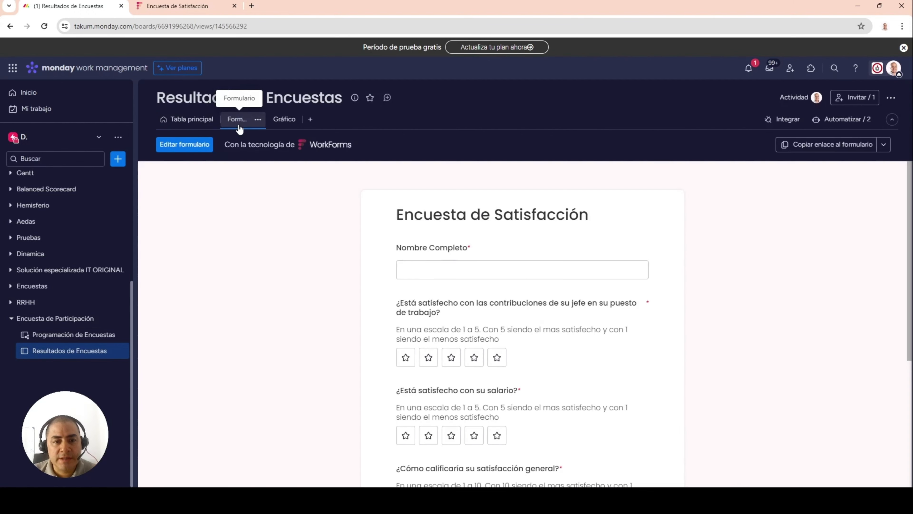
pyautogui.click(482, 274)
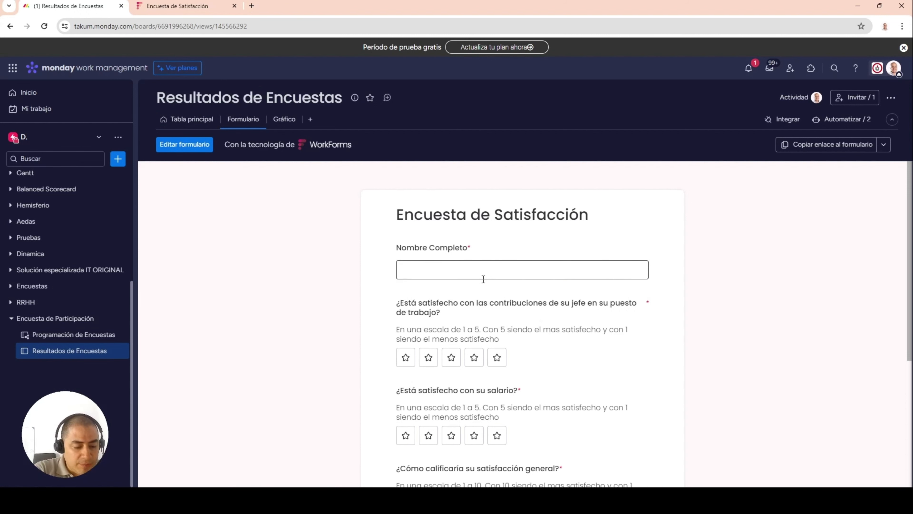
pyautogui.write('Ped')
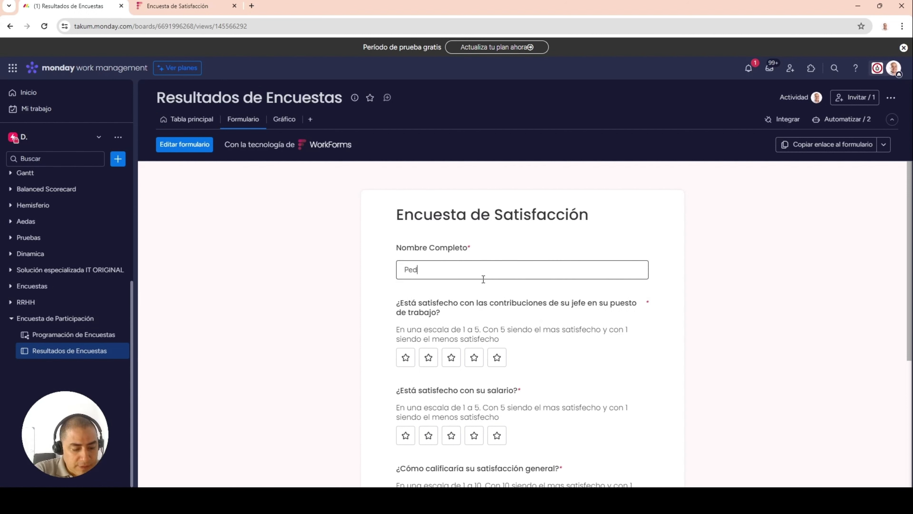
pyautogui.write('ro Cortes')
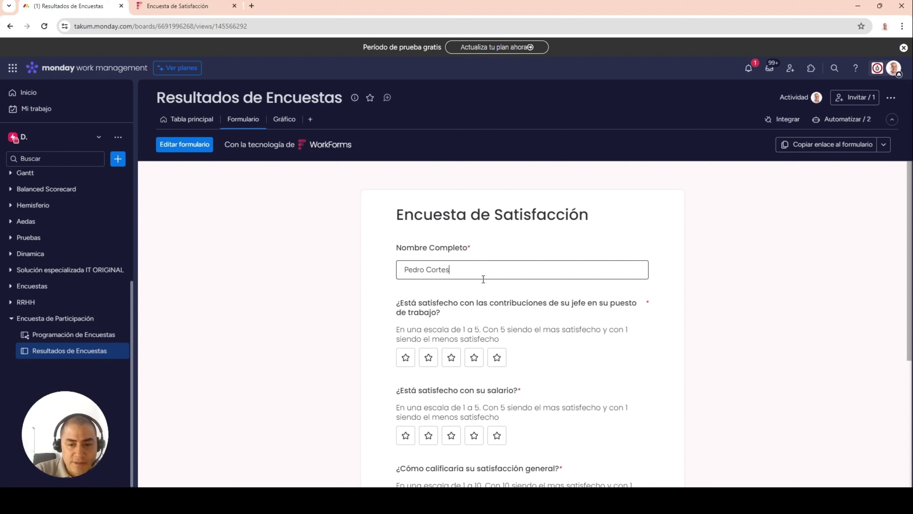
# - Rate the boss's contributions 5 stars and the salary 4 stars, and set the general satisfaction to 8
pyautogui.scroll(-3, 497, 299)
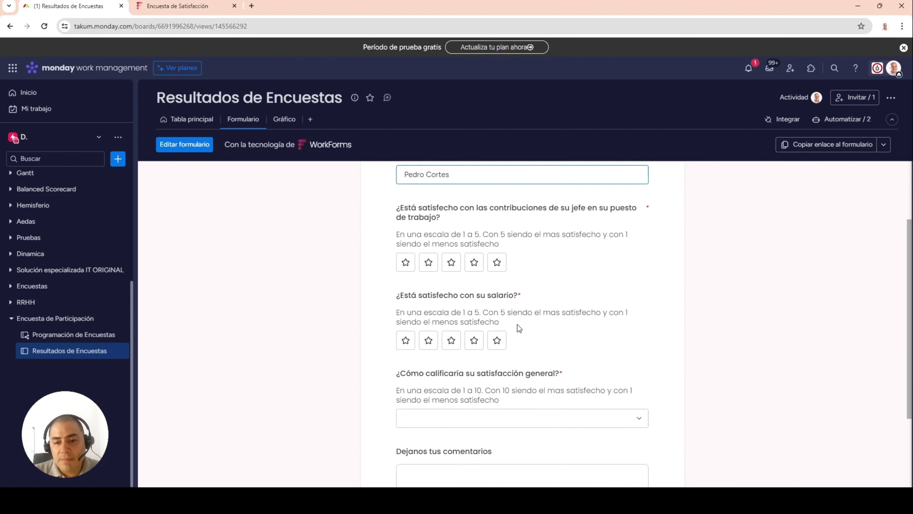
pyautogui.click(496, 266)
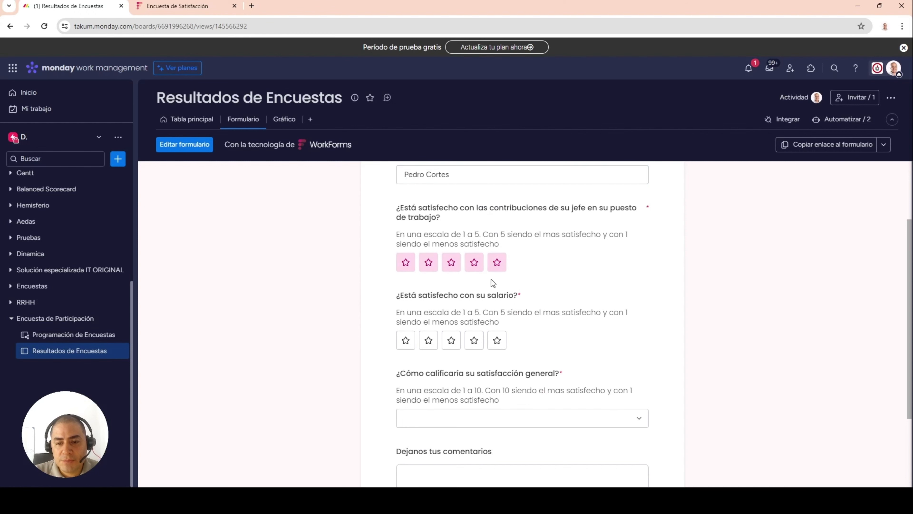
pyautogui.click(472, 342)
pyautogui.scroll(-3, 565, 344)
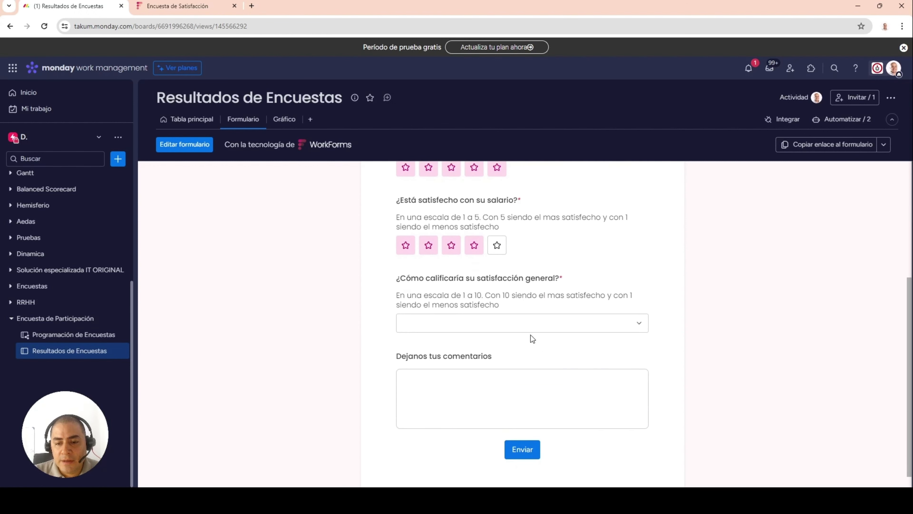
pyautogui.click(529, 323)
pyautogui.click(452, 445)
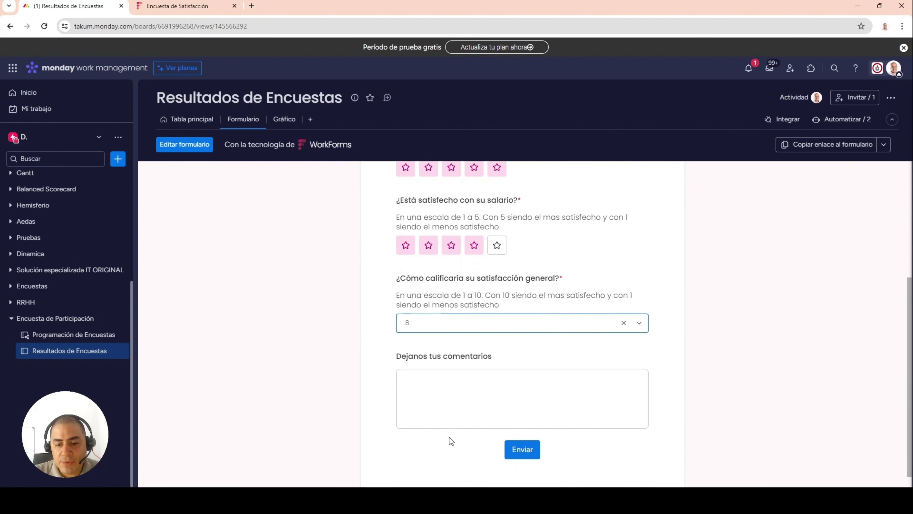
# - Enter the comment "me gusta todos los procesos laborales y sus capacitaciones" and submit the survey form
pyautogui.click(450, 403)
pyautogui.write('me gust')
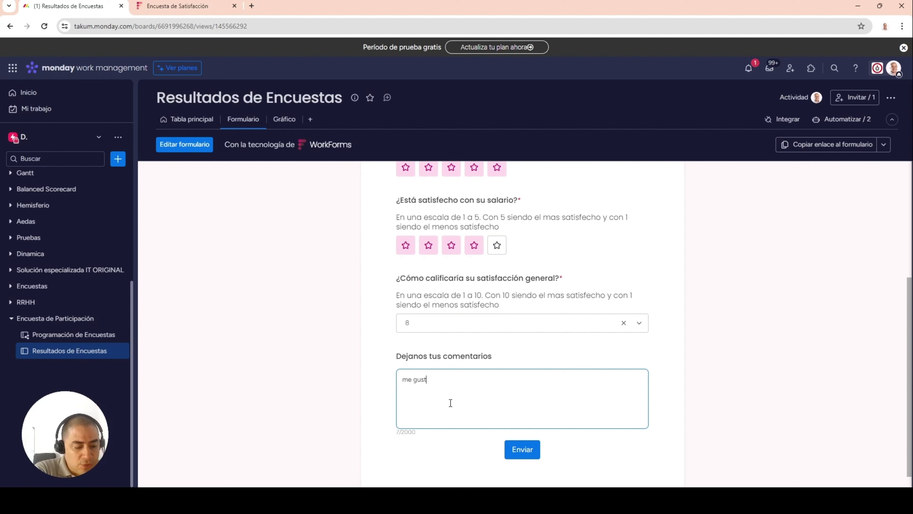
pyautogui.write('a todos ')
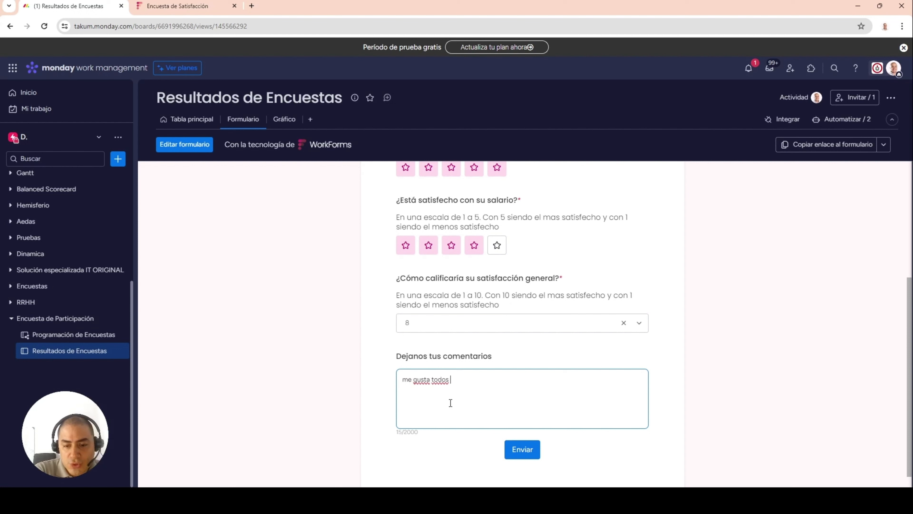
pyautogui.write('los procesos')
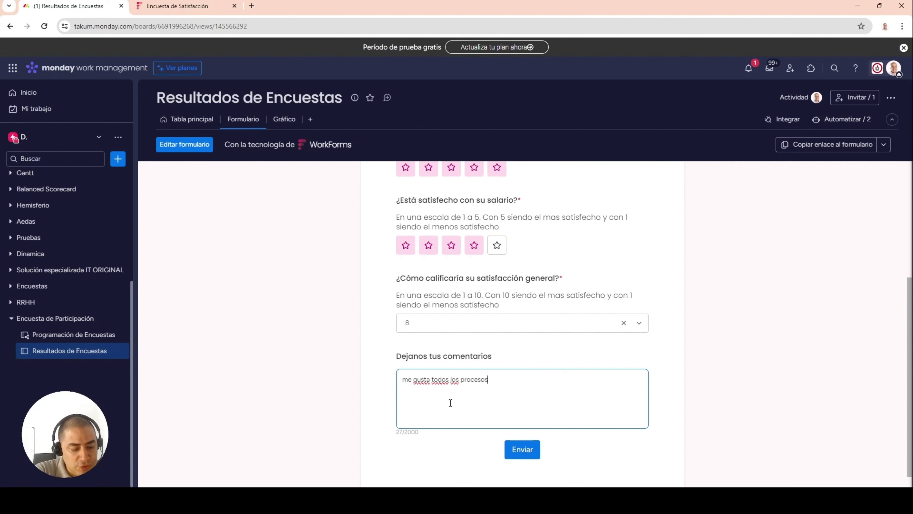
pyautogui.write(' laborales y sus')
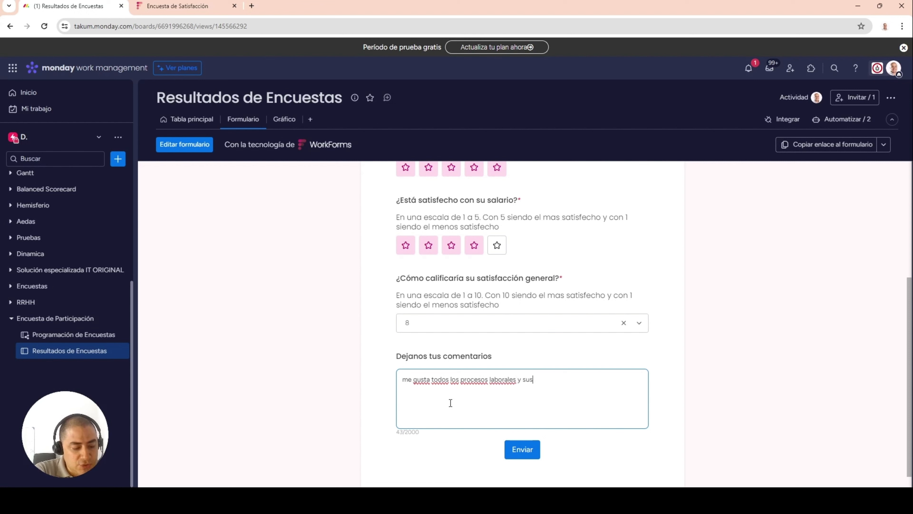
pyautogui.write(' capacitaciones')
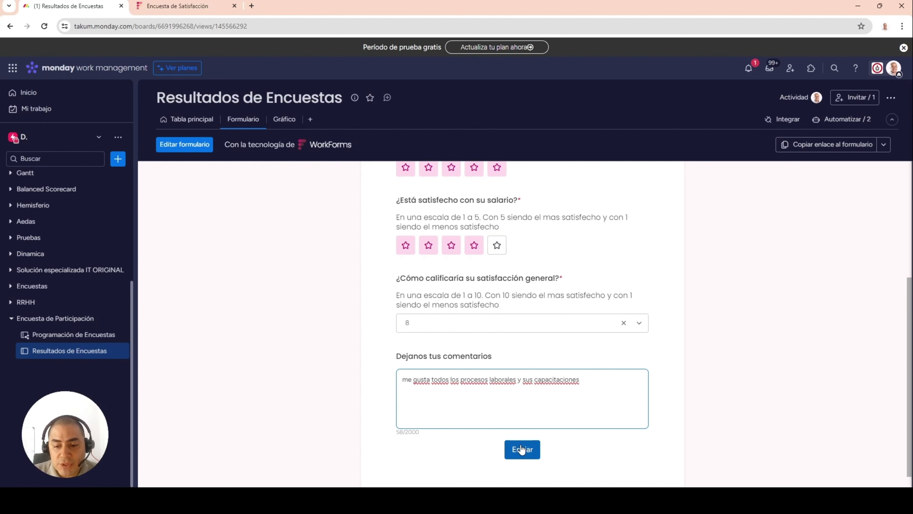
pyautogui.click(521, 449)
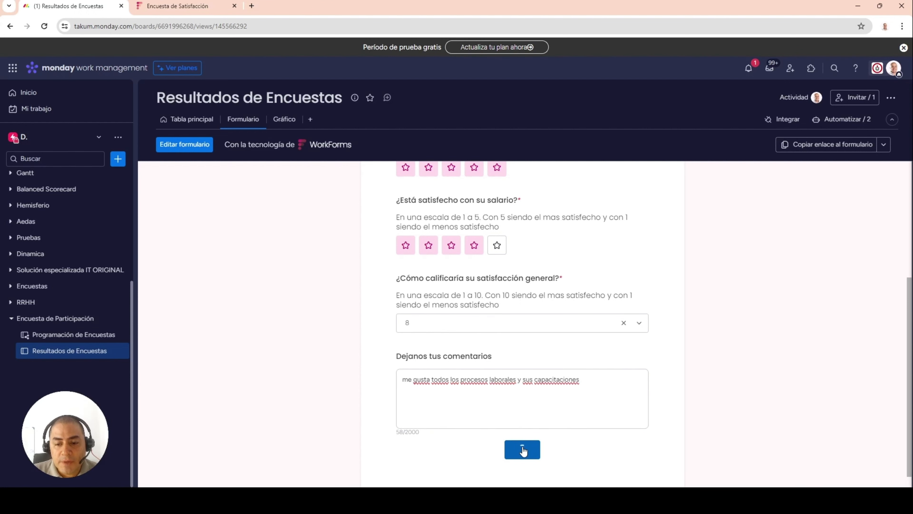
# - Check the newest response's comment and its Estado Comentario classification at the end of the Resultados group in Tabla principal
pyautogui.click(191, 118)
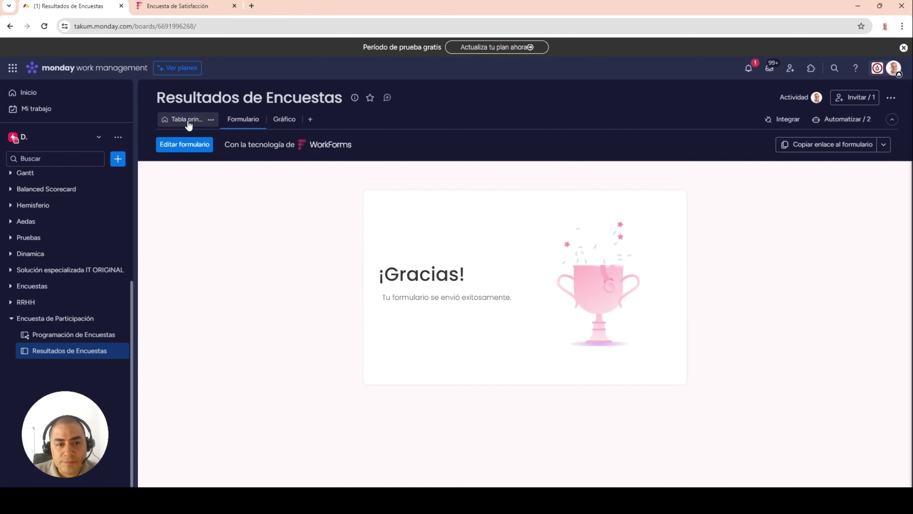
pyautogui.scroll(-5, 468, 322)
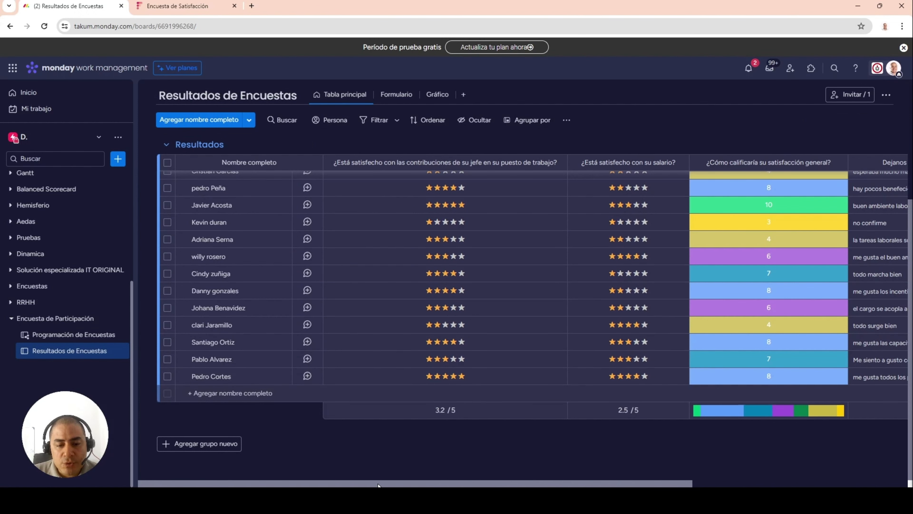
pyautogui.moveTo(378, 484); pyautogui.dragTo(593, 484)
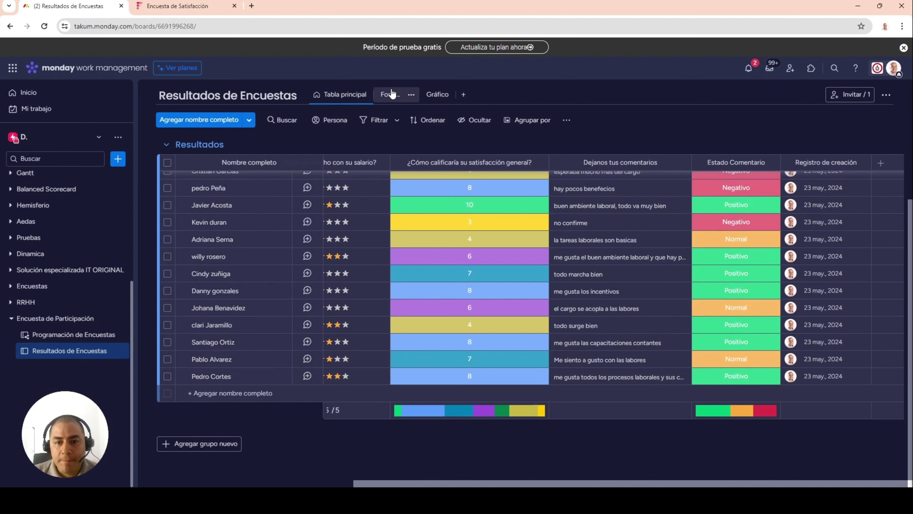
# - Return to a blank Encuesta de Satisfacción form and enter the next respondent's full name in Nombre Completo
pyautogui.click(388, 95)
pyautogui.click(487, 272)
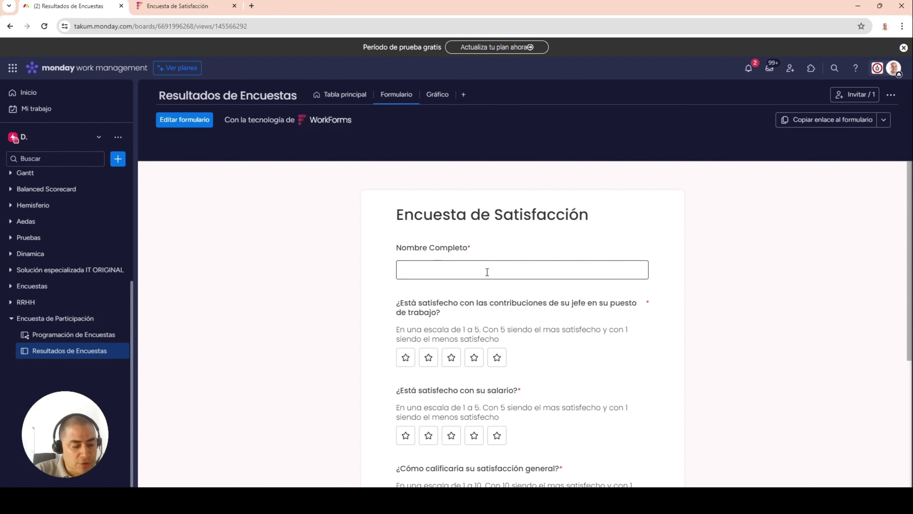
pyautogui.write('Paola Ortiz')
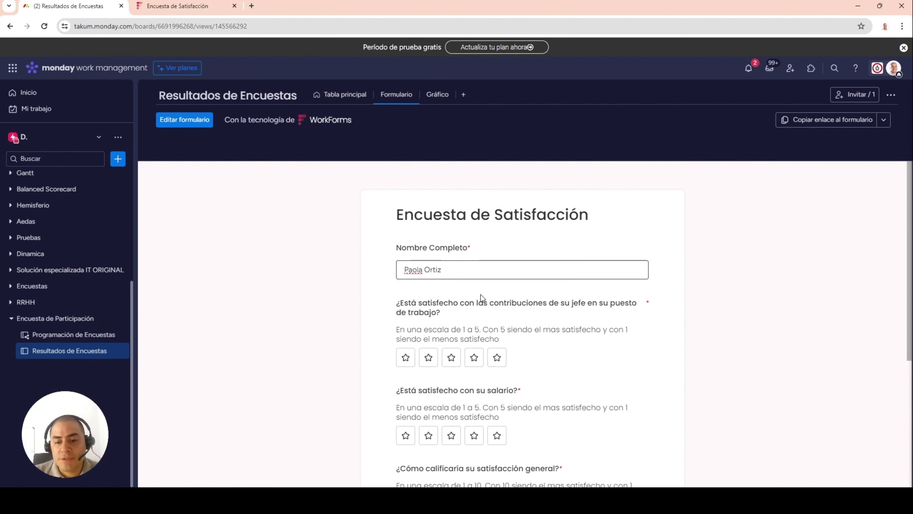
# - Rate the boss's contributions 2 stars and the salary 1 star, and set the general satisfaction to 2
pyautogui.click(428, 357)
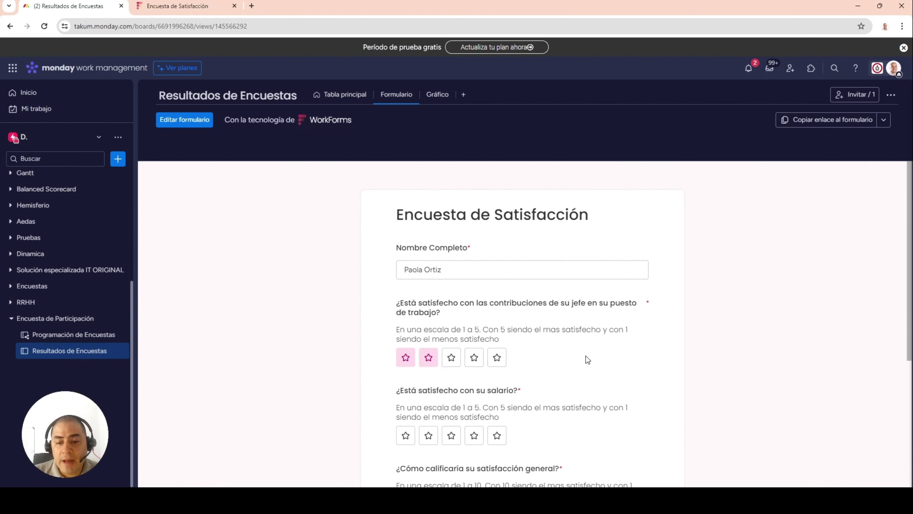
pyautogui.scroll(-1, 586, 355)
pyautogui.scroll(-1, 585, 355)
pyautogui.click(405, 340)
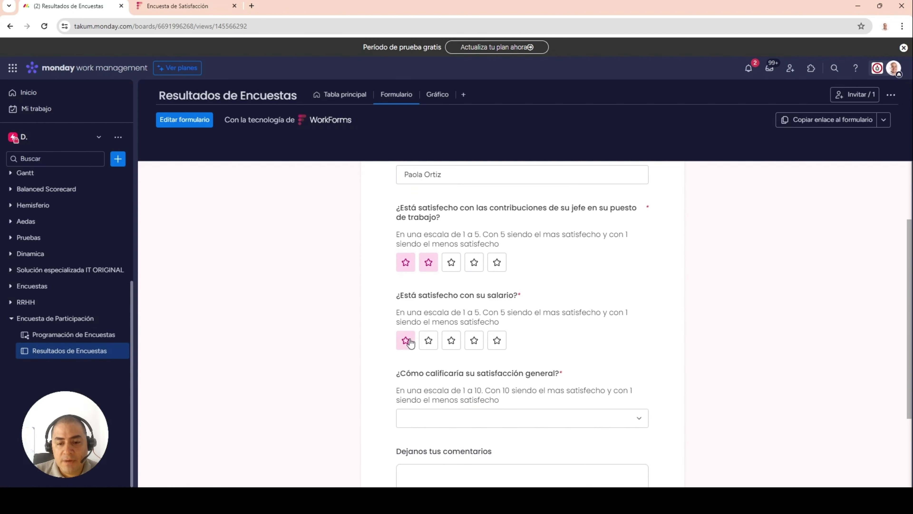
pyautogui.scroll(-2, 611, 359)
pyautogui.scroll(-1, 610, 360)
pyautogui.click(534, 325)
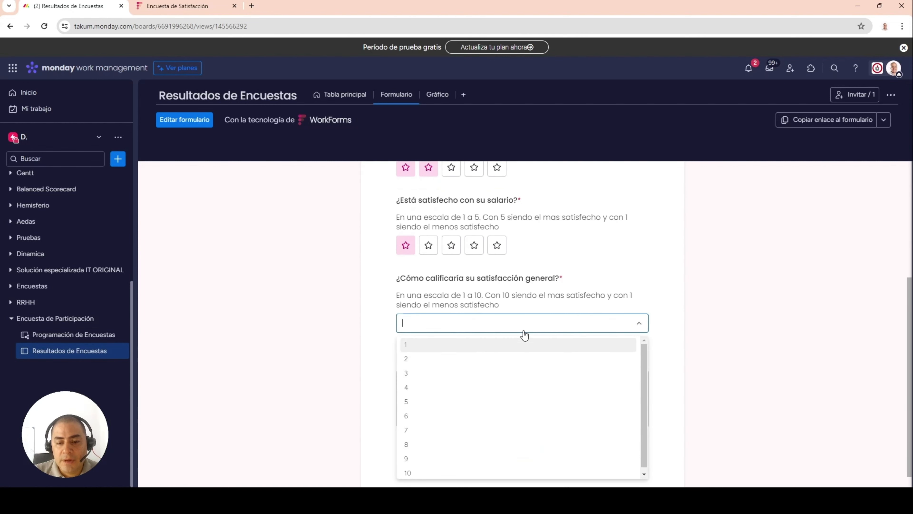
pyautogui.click(479, 360)
# - Enter the comment "existe un ambiente laboral pesado y no hay buena comunicacion" and submit the response
pyautogui.click(496, 387)
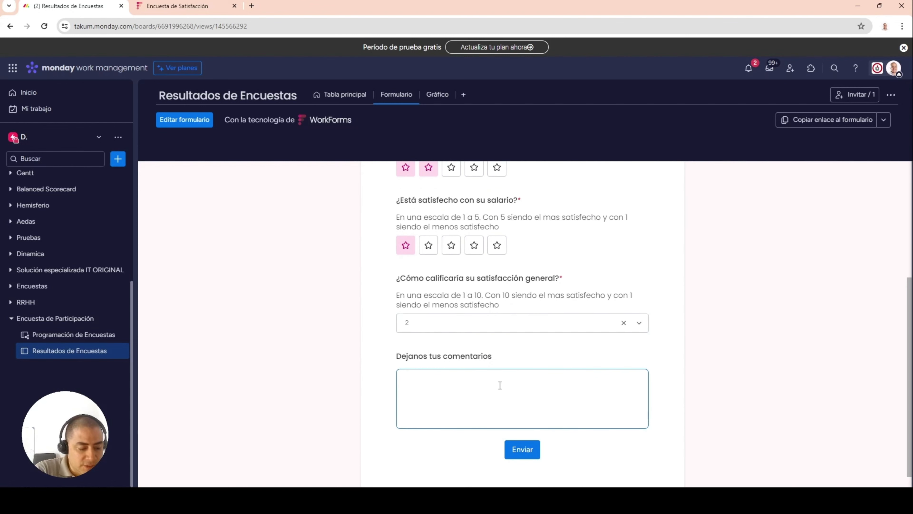
pyautogui.write('existe ')
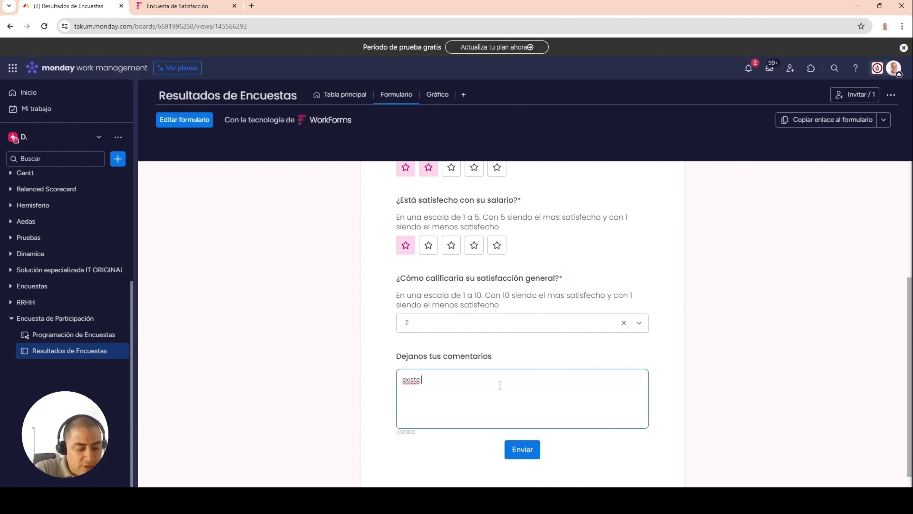
pyautogui.write('un ambiente lab')
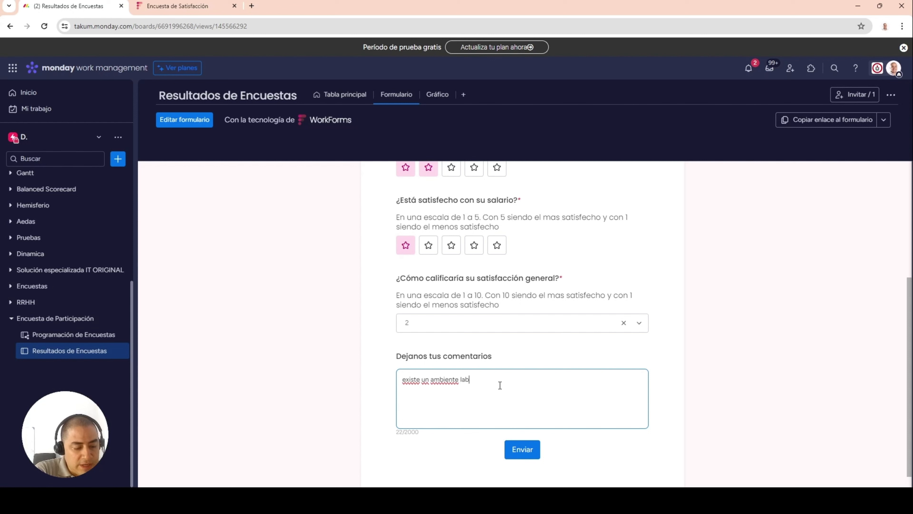
pyautogui.write('oral pesado y no')
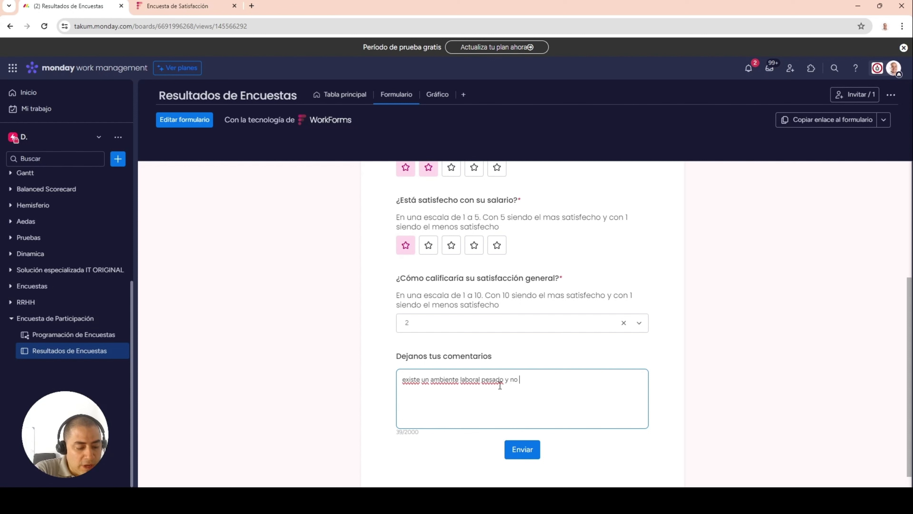
pyautogui.write(' hay buena ')
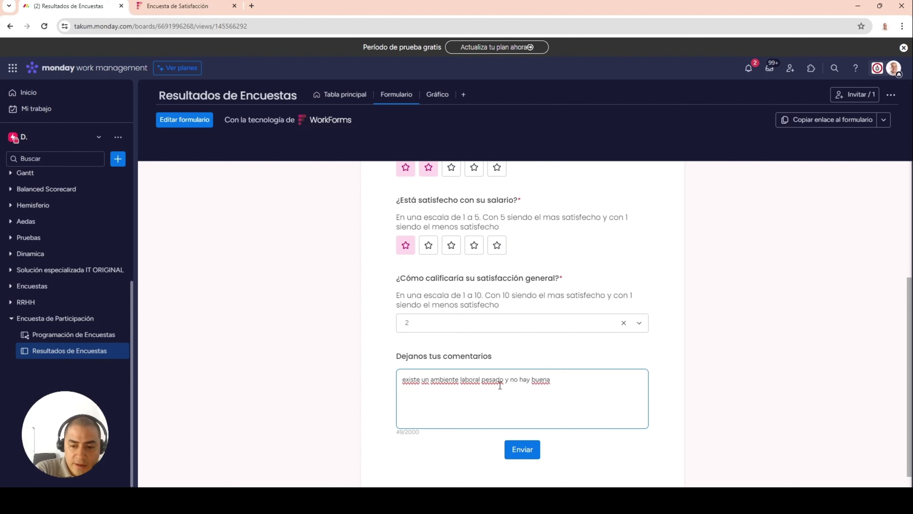
pyautogui.write('comunicacio')
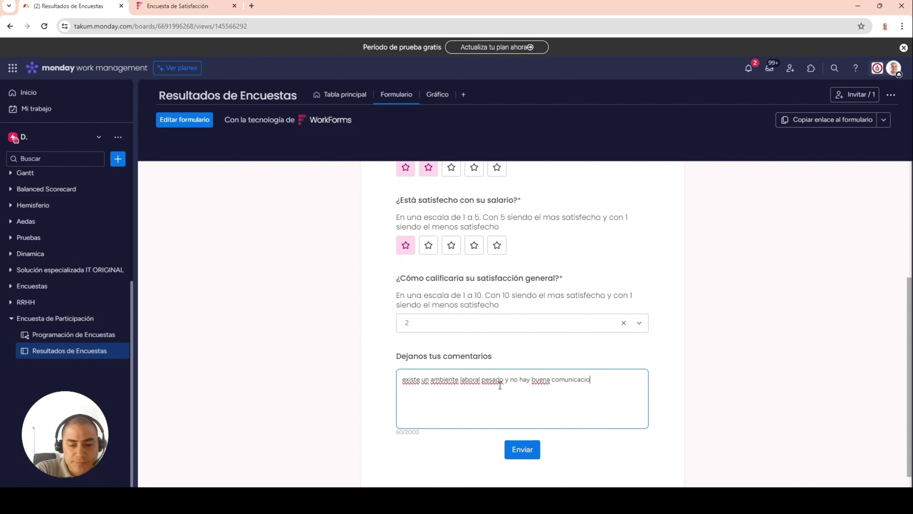
pyautogui.write('n')
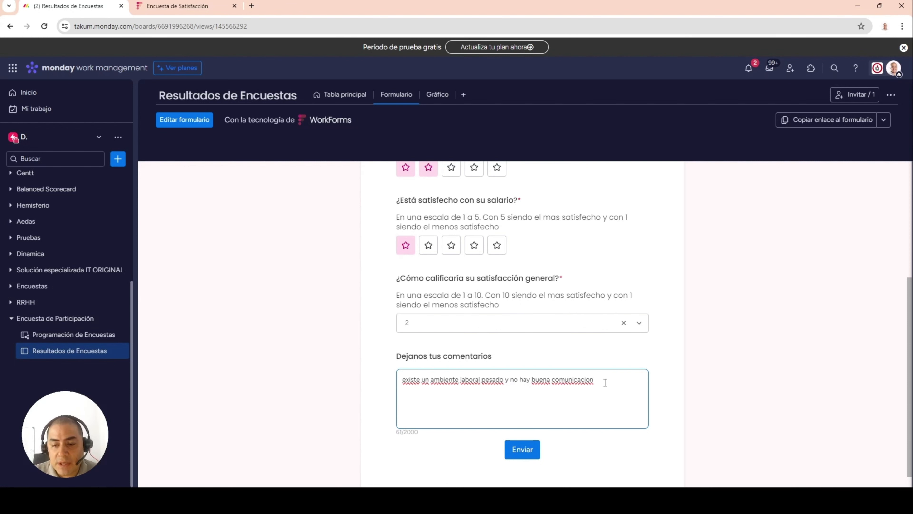
pyautogui.moveTo(606, 382); pyautogui.dragTo(399, 375)
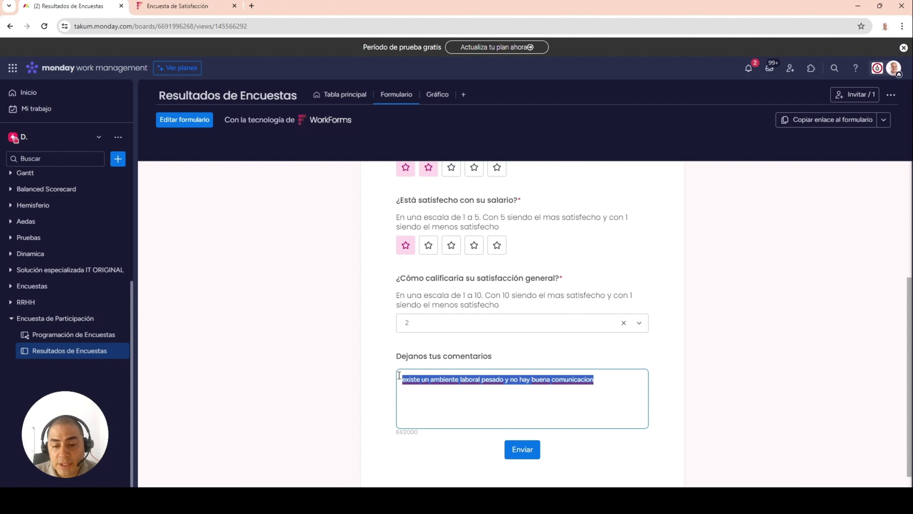
pyautogui.click(603, 384)
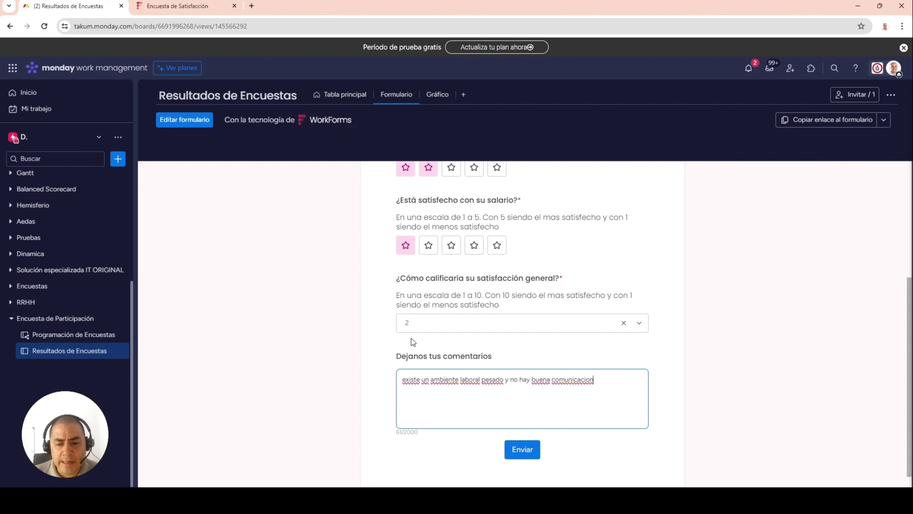
pyautogui.click(525, 450)
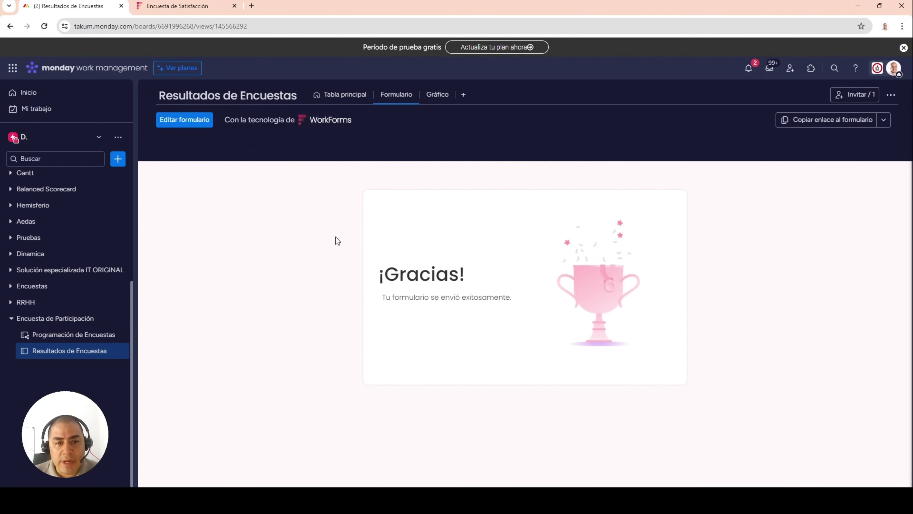
# - Check how the just-submitted comment about the work environment is classified under Estado Comentario in Tabla principal
pyautogui.click(332, 95)
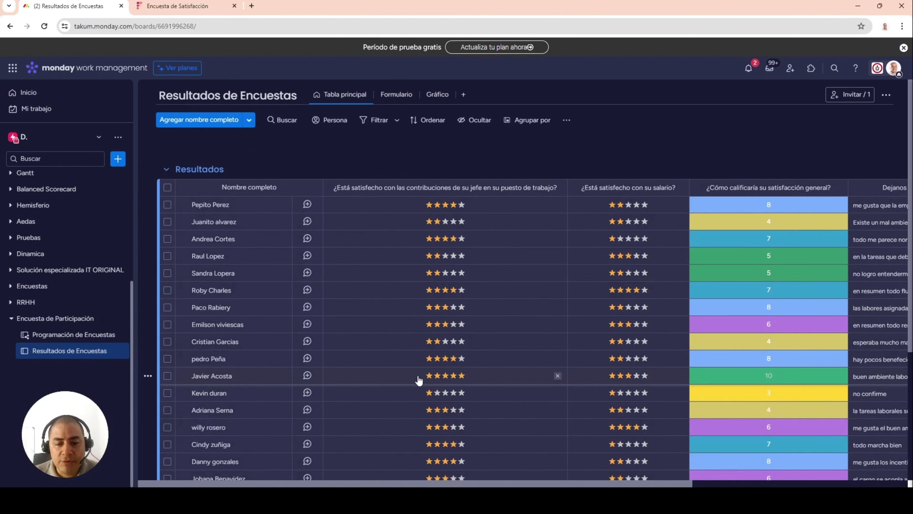
pyautogui.scroll(-5, 422, 367)
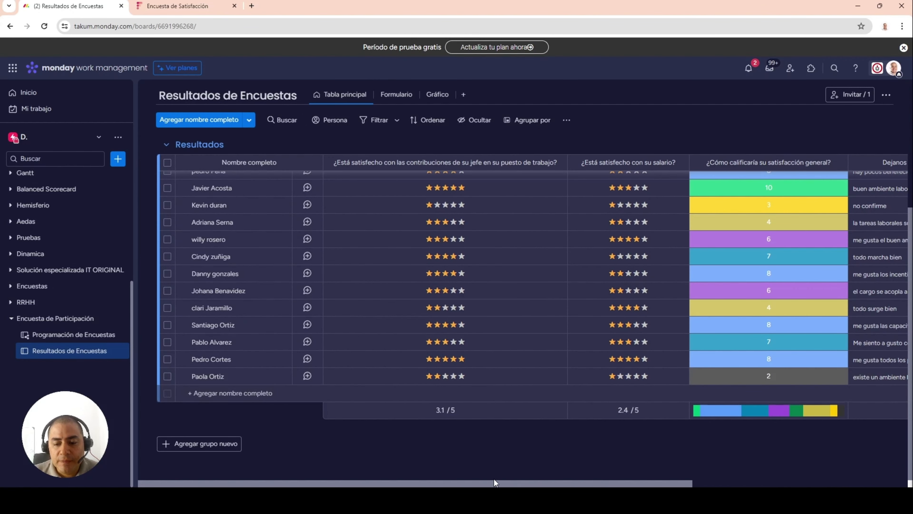
pyautogui.moveTo(494, 480); pyautogui.dragTo(709, 480)
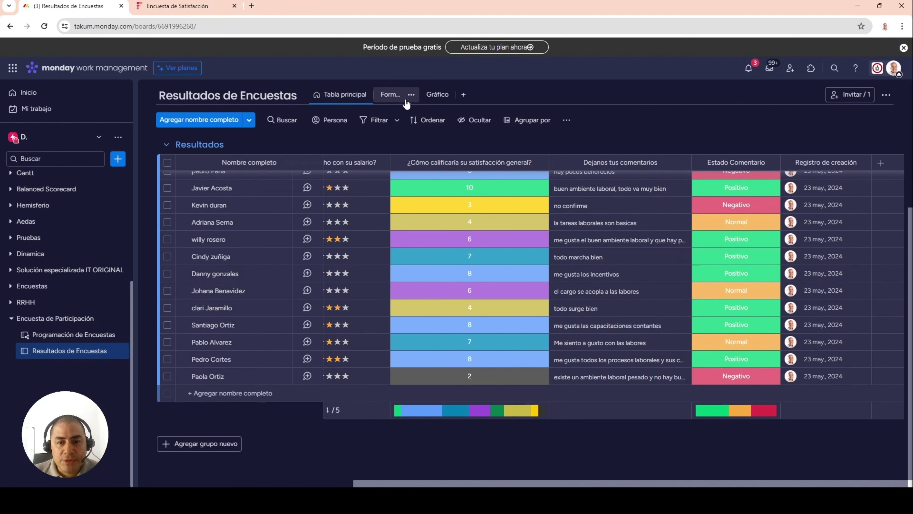
# - Start another form response with the respondent's full name, 3 stars for both boss contributions and salary, and general satisfaction 5
pyautogui.click(397, 95)
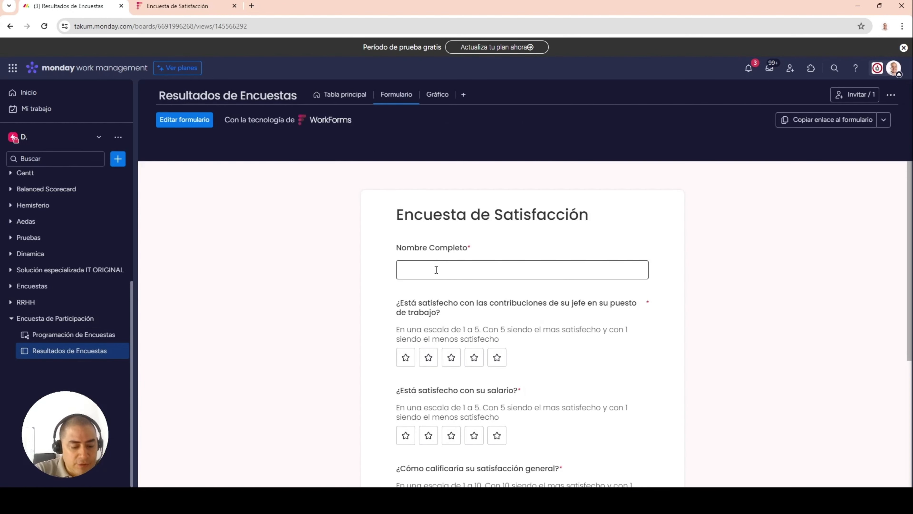
pyautogui.write('pepito Antares')
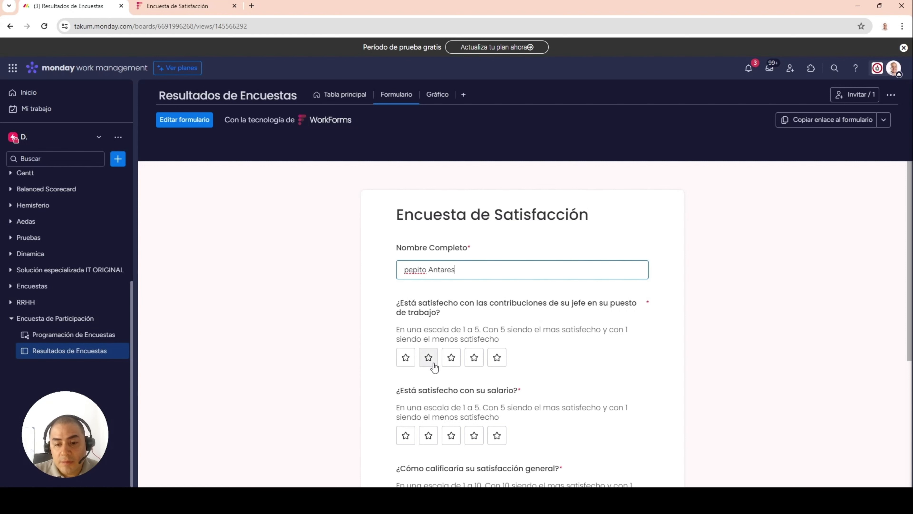
pyautogui.click(451, 357)
pyautogui.scroll(-2, 476, 362)
pyautogui.click(452, 340)
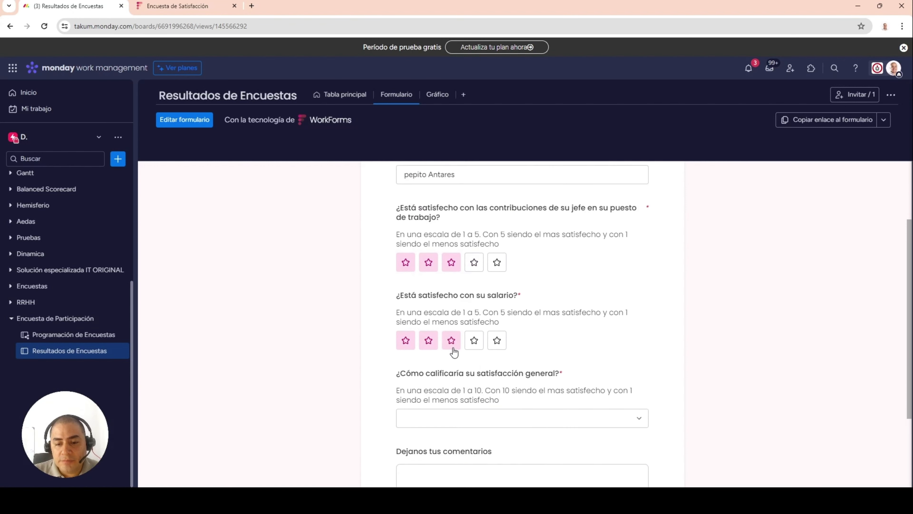
pyautogui.click(505, 418)
pyautogui.click(437, 407)
pyautogui.scroll(-1, 503, 384)
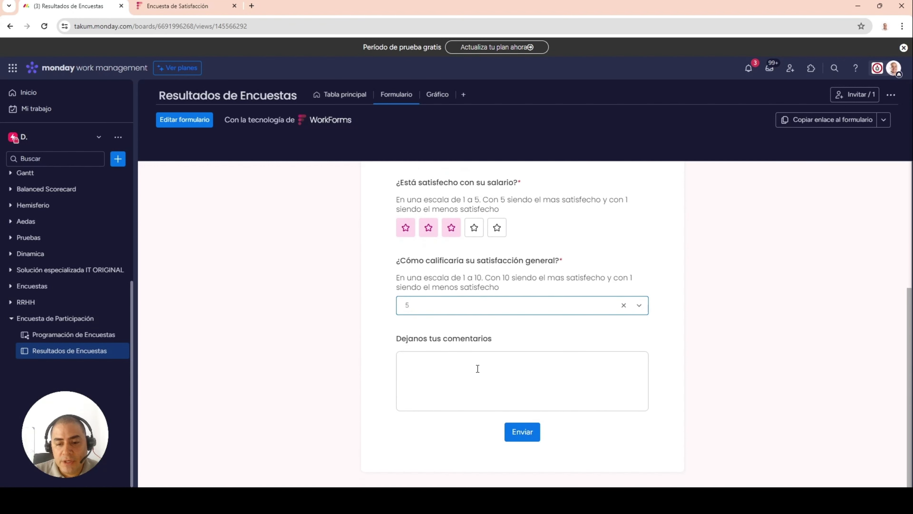
# - Enter the comment "todo fluye de manera normal" and submit the form response
pyautogui.click(478, 368)
pyautogui.write('todo f')
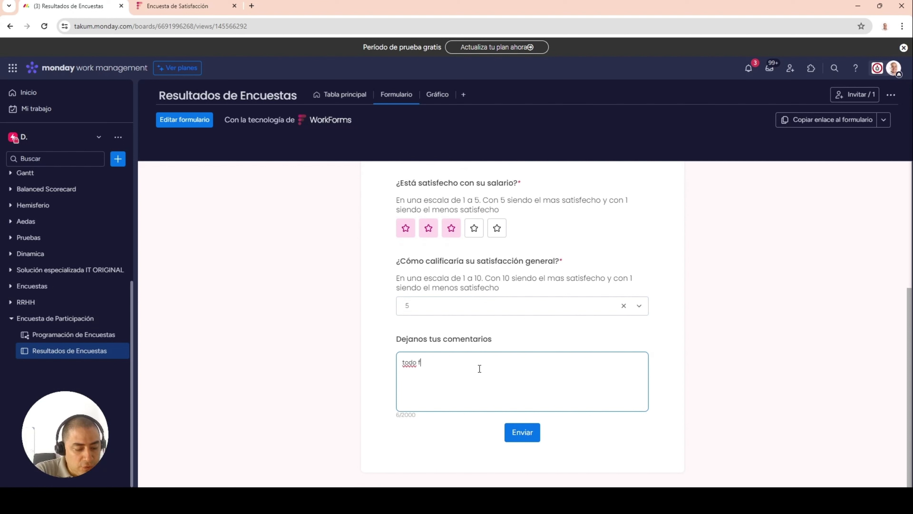
pyautogui.write('luye de maner')
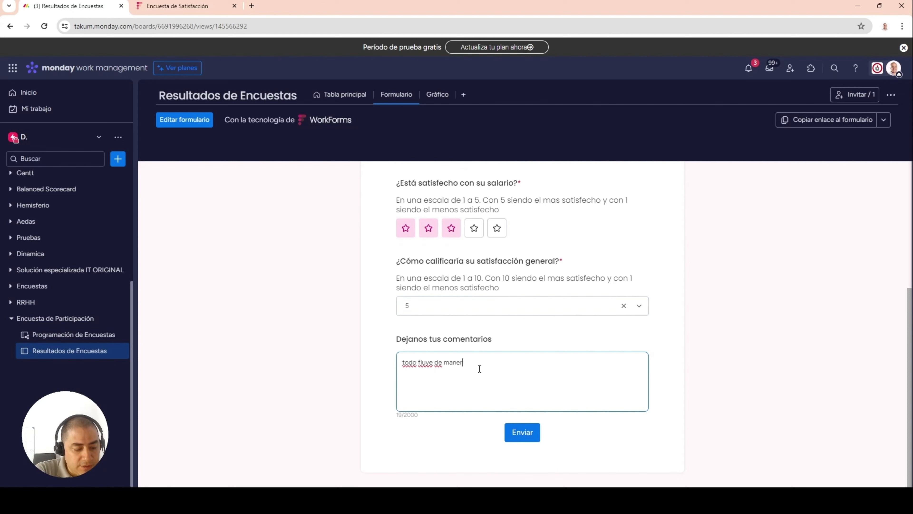
pyautogui.write('a normal')
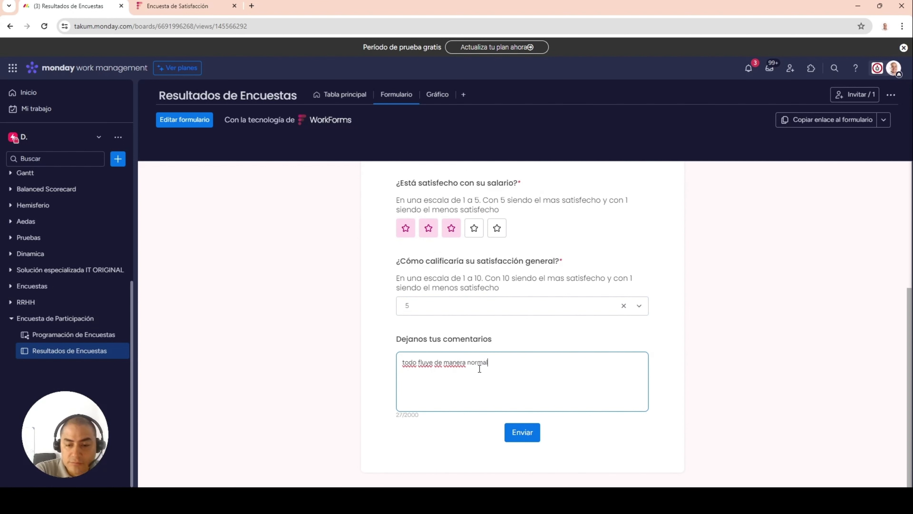
pyautogui.click(530, 434)
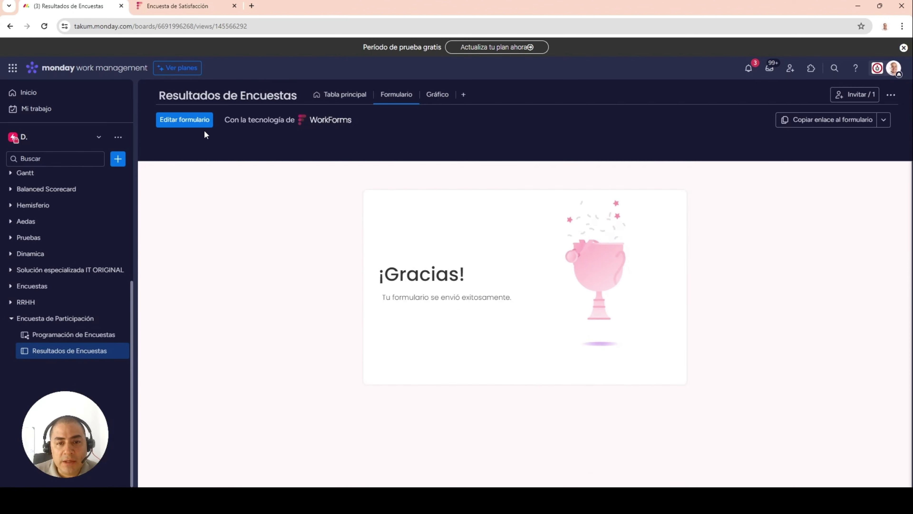
# - Check how the newly submitted "todo fluye de manera normal" comment is classified in Tabla principal of Resultados de Encuestas
pyautogui.click(327, 96)
pyautogui.scroll(-5, 495, 296)
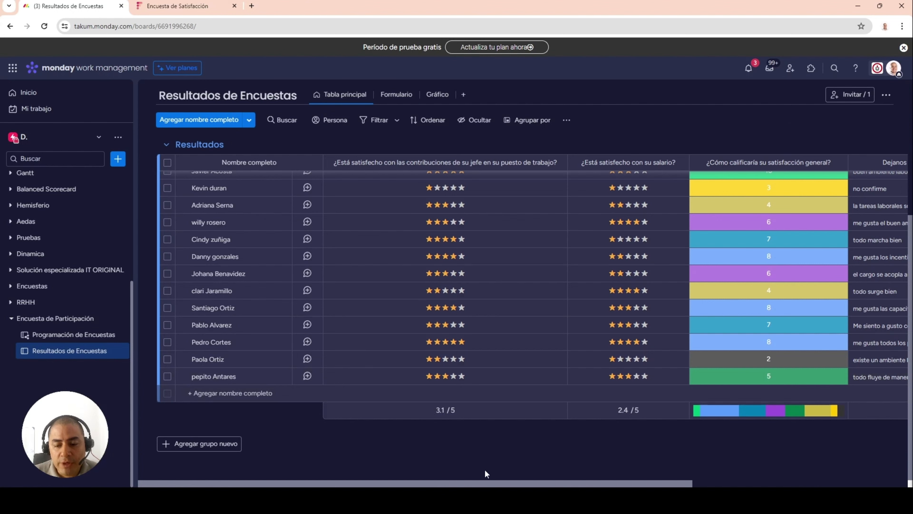
pyautogui.moveTo(501, 485); pyautogui.dragTo(716, 485)
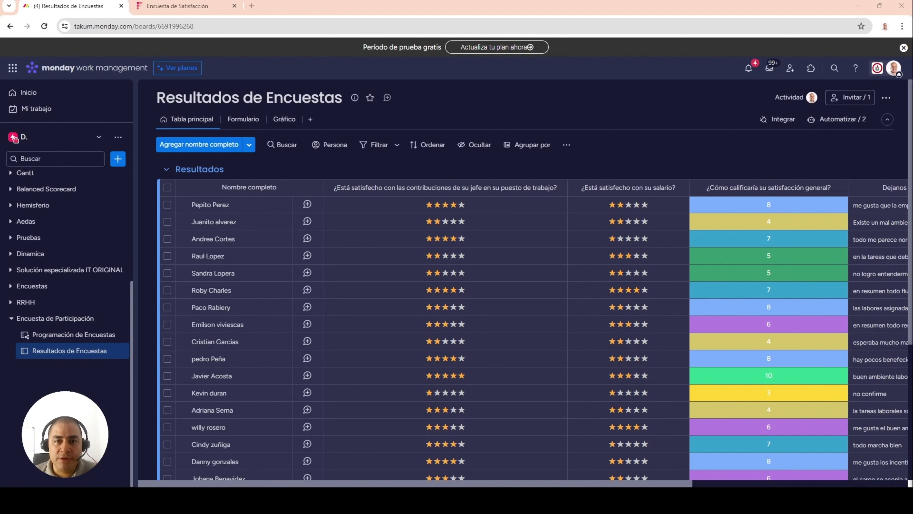
# - Display the Gráfico view of Programación de Encuestas and examine each person's share in the Encuestas programadas X Responsable pie
pyautogui.click(83, 339)
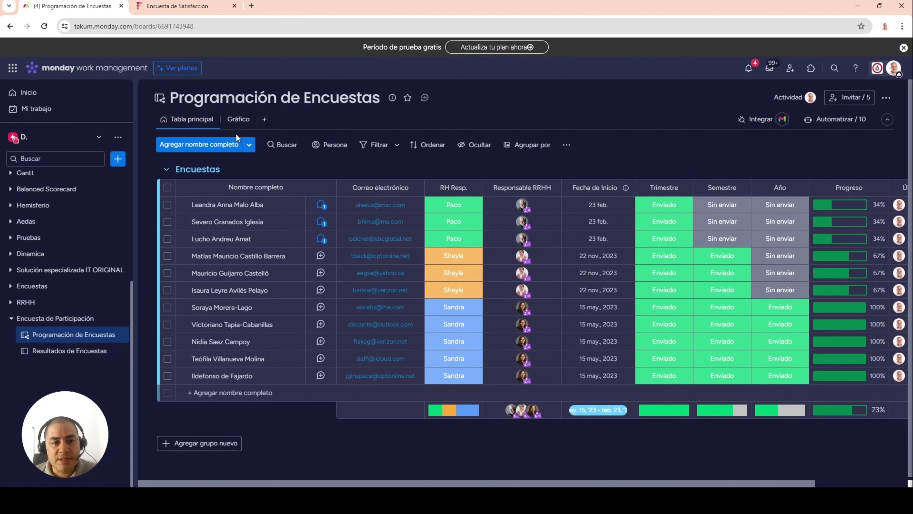
pyautogui.click(237, 119)
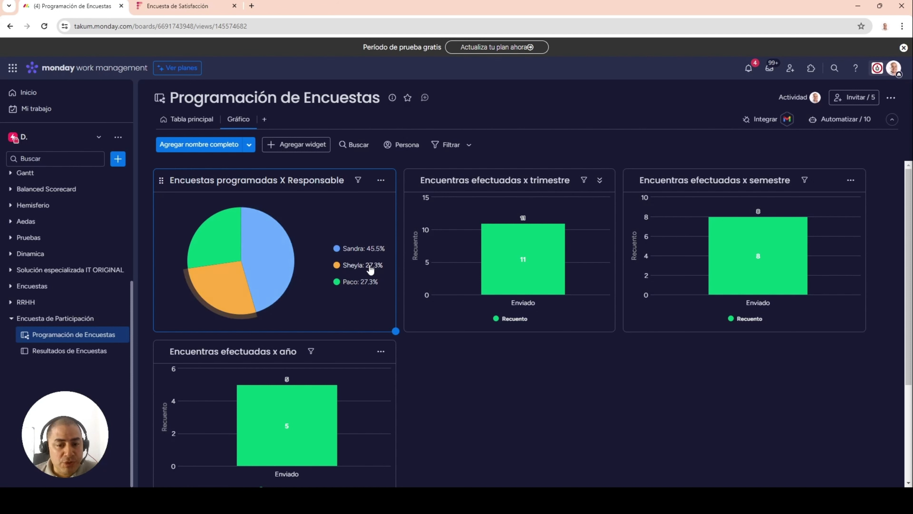
pyautogui.moveTo(292, 253)
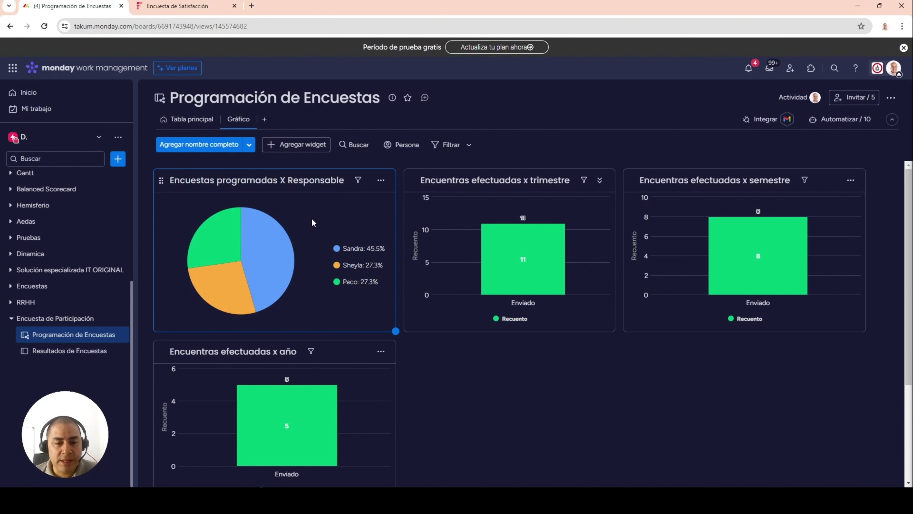
pyautogui.moveTo(206, 234)
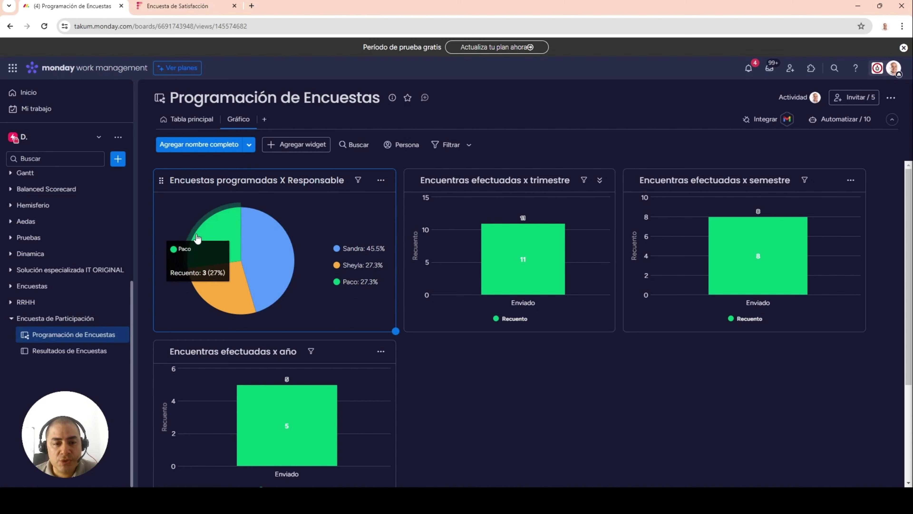
# - Inspect the records behind the green slice of the responsible-person pie, close the details, and examine the surveys-per-quarter chart
pyautogui.click(236, 234)
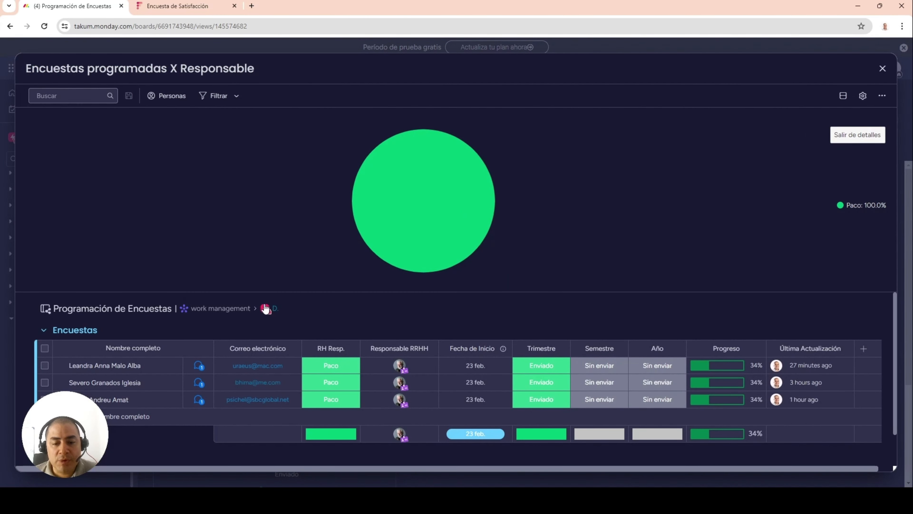
pyautogui.click(837, 136)
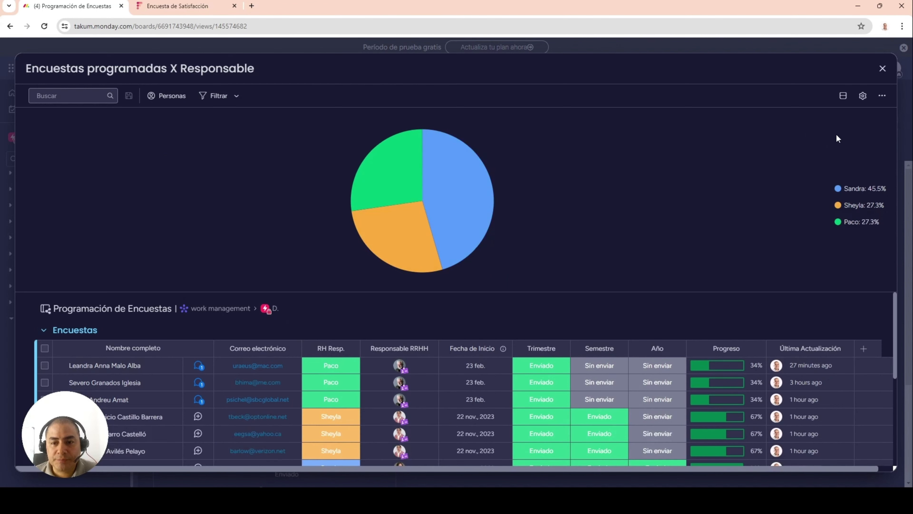
pyautogui.click(882, 68)
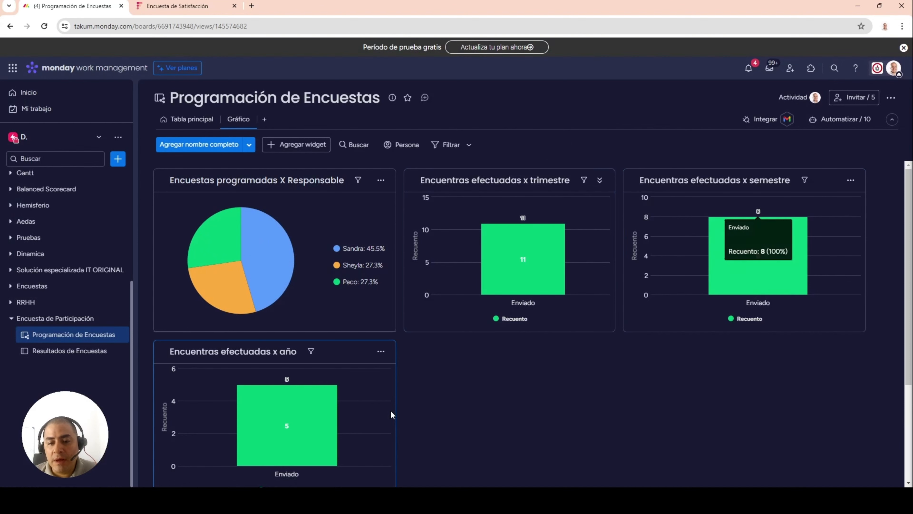
pyautogui.moveTo(510, 239)
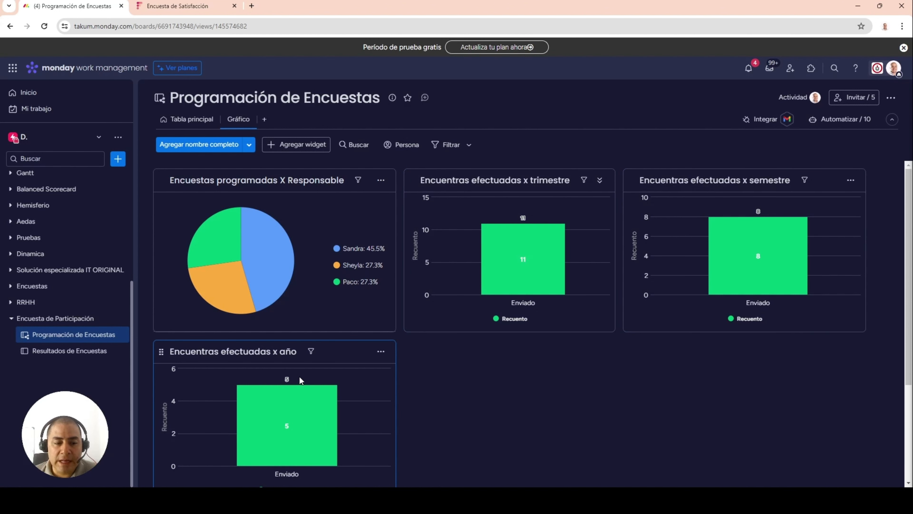
# - Display the Gráfico view of Resultados de Encuestas and examine the response counts per score in the general satisfaction chart
pyautogui.click(78, 354)
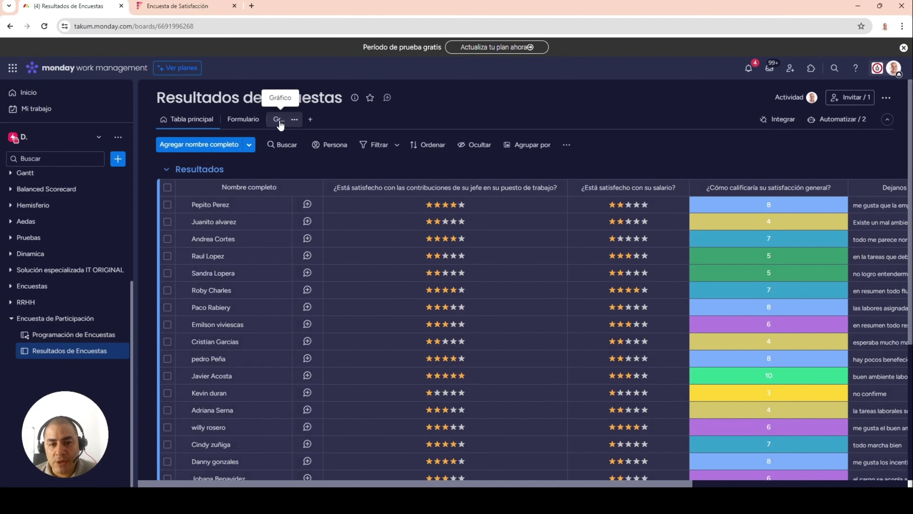
pyautogui.click(279, 122)
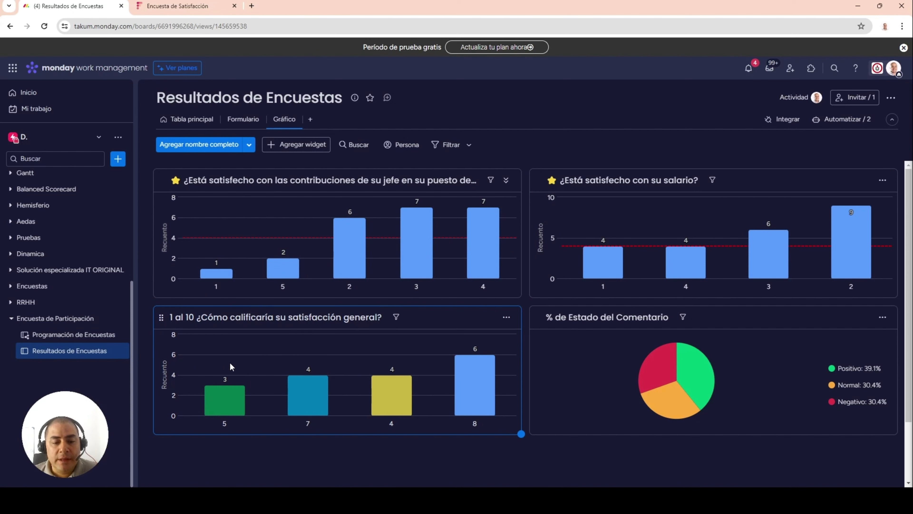
pyautogui.moveTo(309, 406)
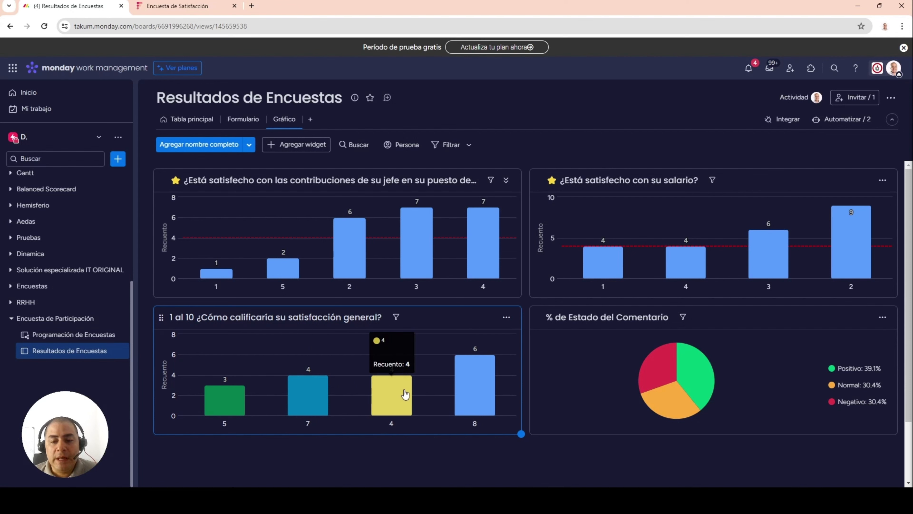
pyautogui.moveTo(472, 367)
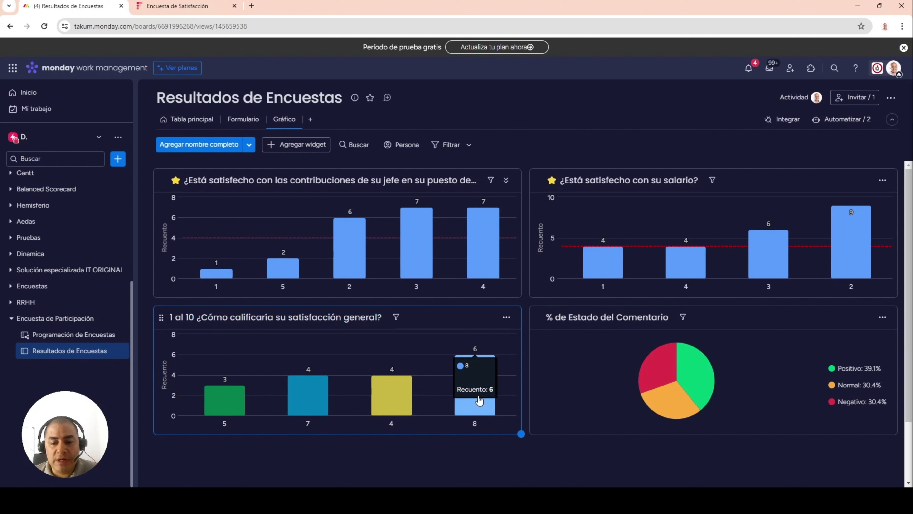
pyautogui.moveTo(302, 372)
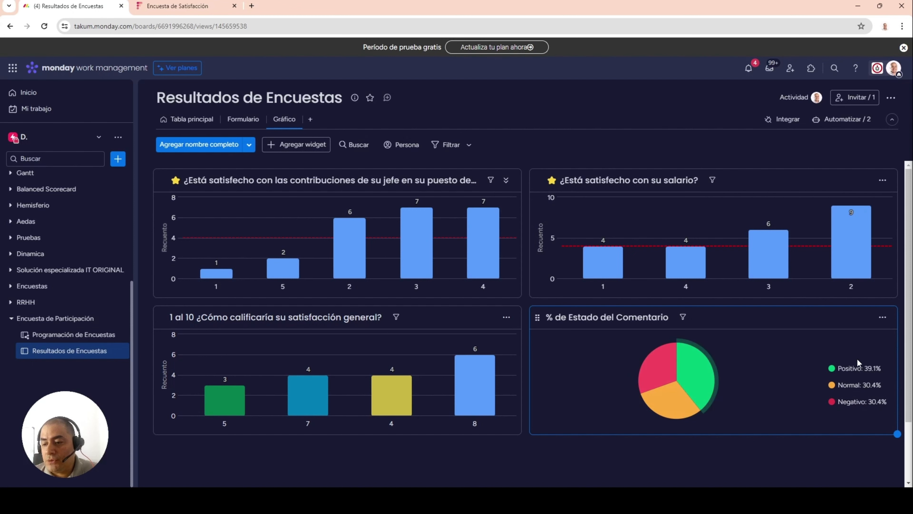
# - Review the survey responses behind the Negativo slice of the % de Estado del Comentario pie, closing the details when done
pyautogui.click(666, 370)
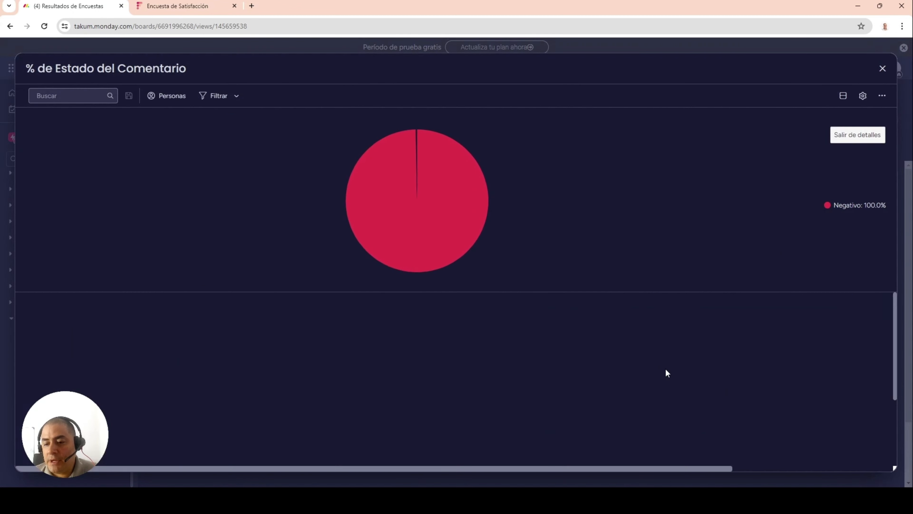
pyautogui.scroll(-5, 652, 358)
pyautogui.scroll(5, 652, 357)
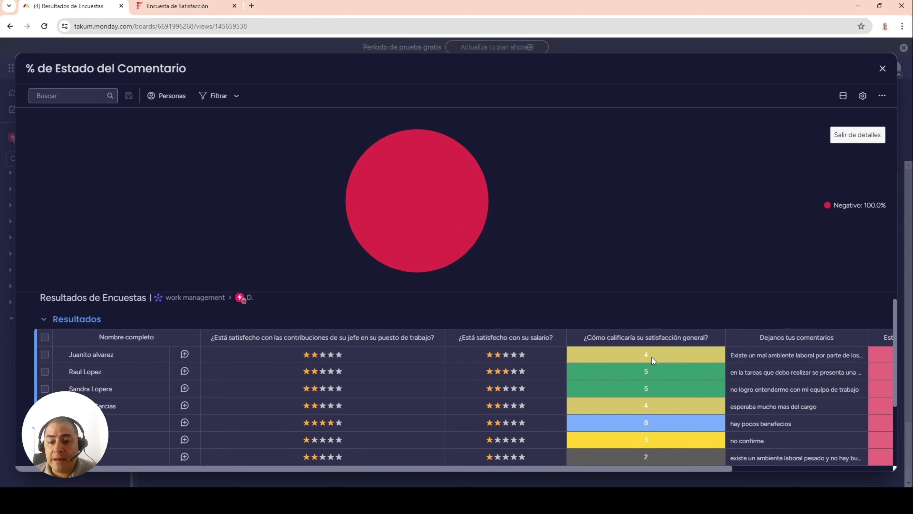
pyautogui.click(884, 69)
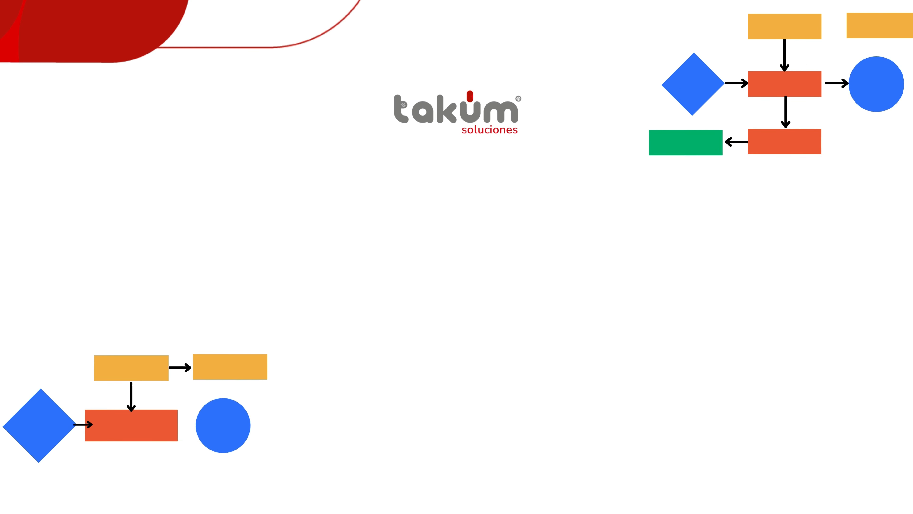